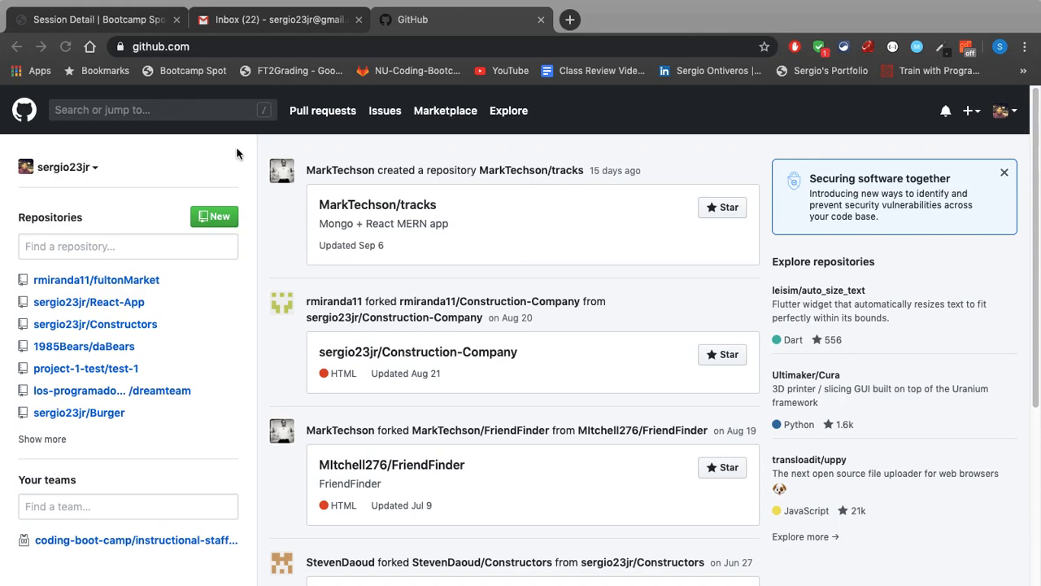
# Start creating a new organization from the account's dashboard
pyautogui.click(973, 111)
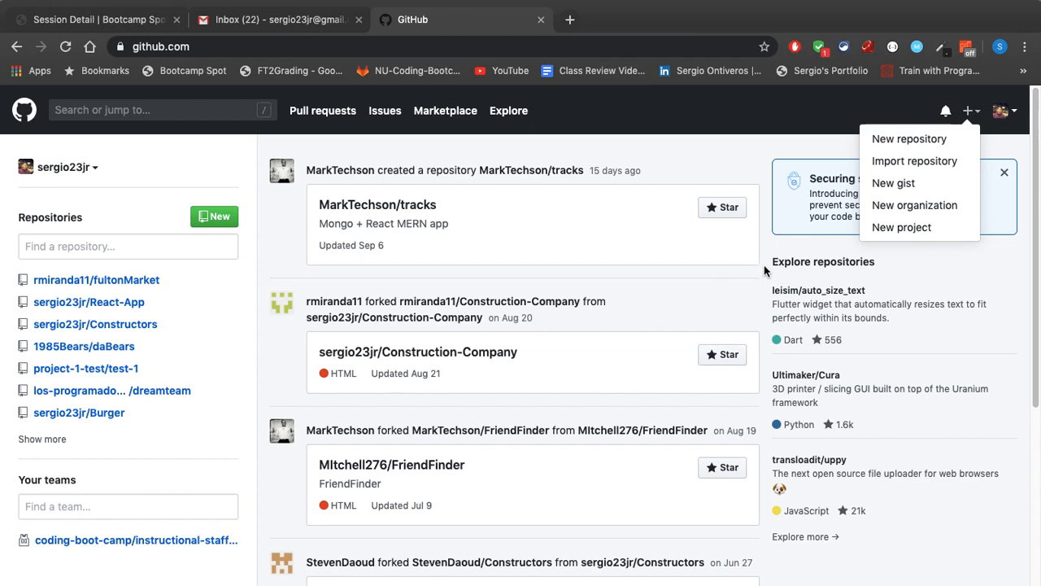
pyautogui.click(611, 143)
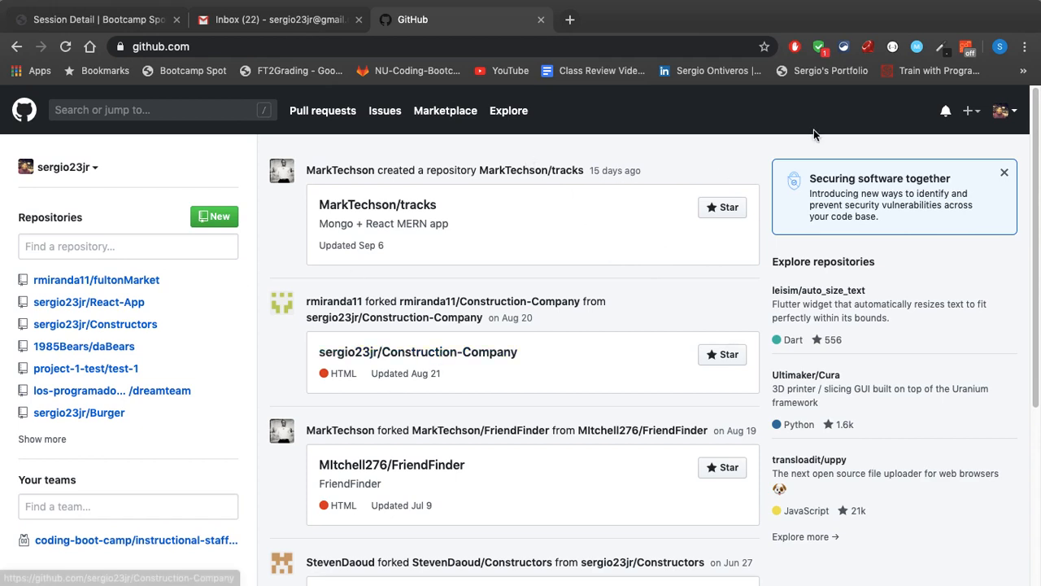
pyautogui.click(971, 114)
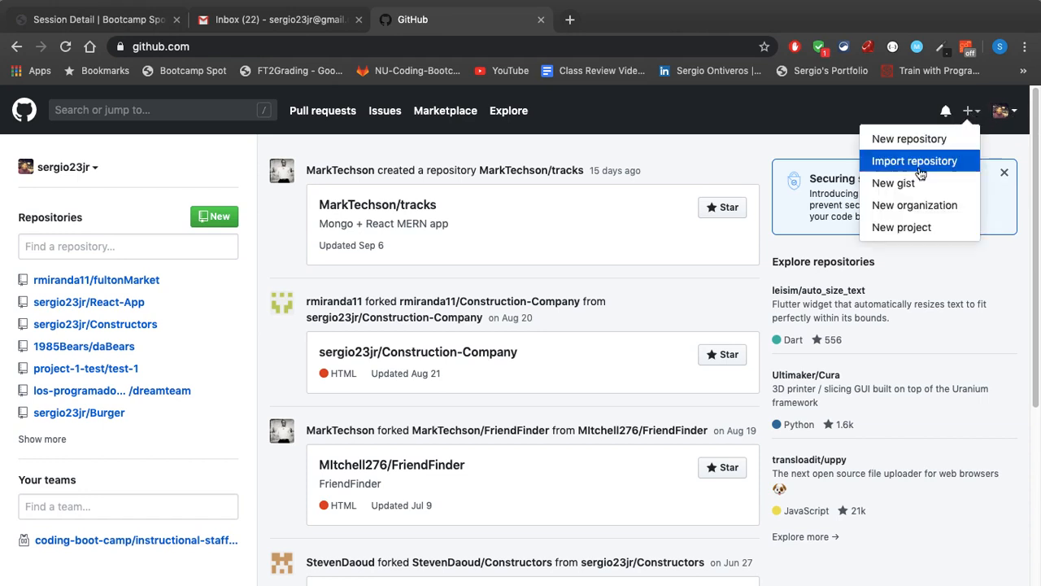
pyautogui.click(924, 210)
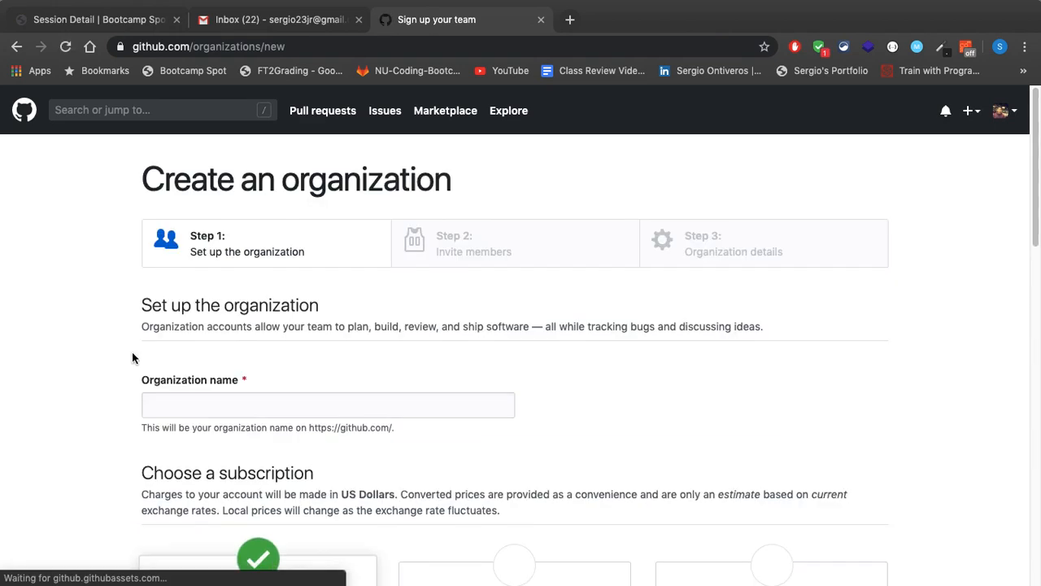
# Name the new organization project-1-NU
pyautogui.scroll(-3, 93, 368)
pyautogui.click(242, 285)
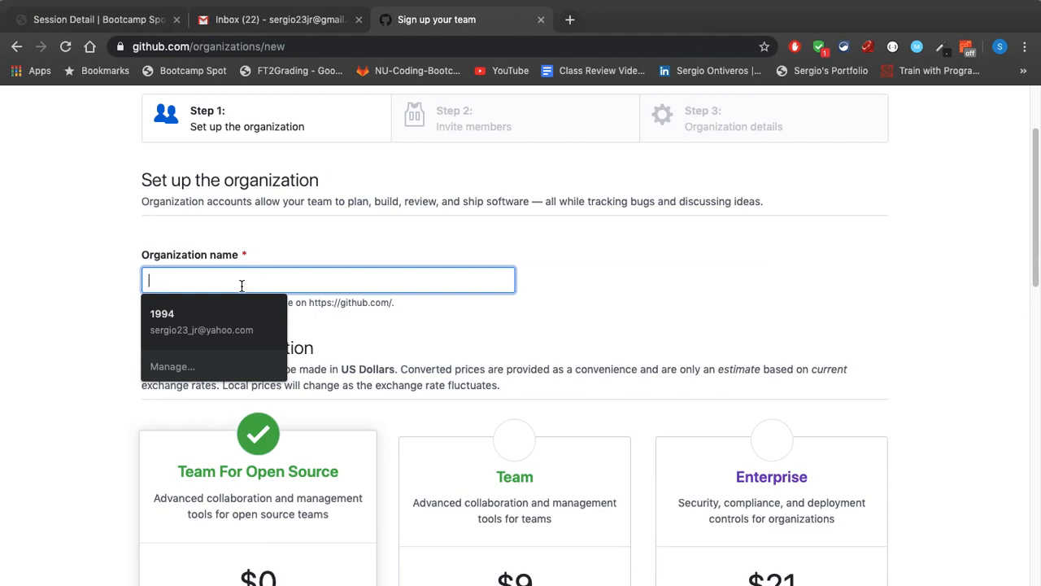
pyautogui.write('project')
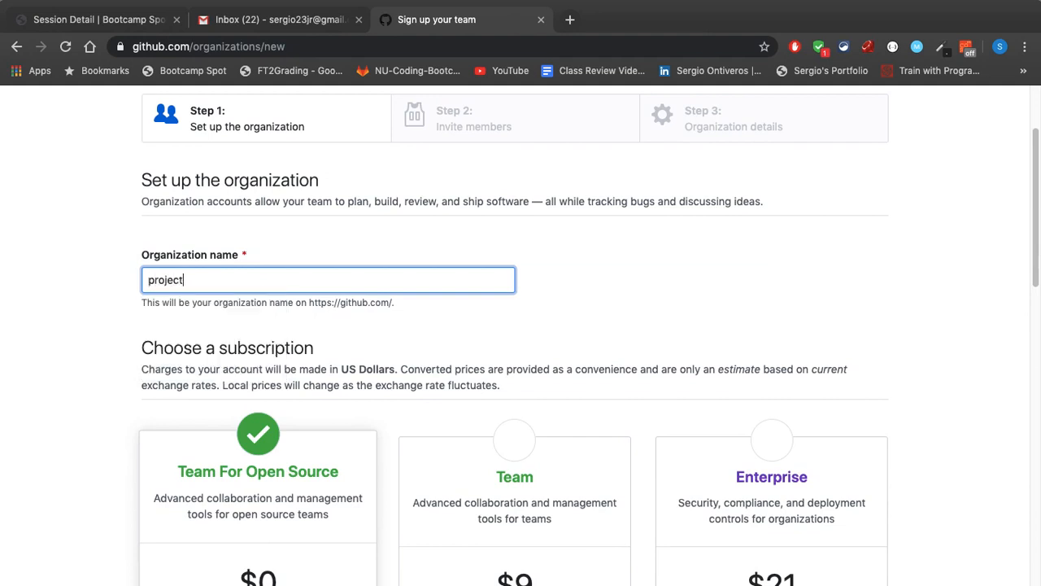
pyautogui.write('-1-NU')
# Fill in the organization's billing email with the first saved address
pyautogui.scroll(-10, 390, 307)
pyautogui.scroll(-5, 389, 307)
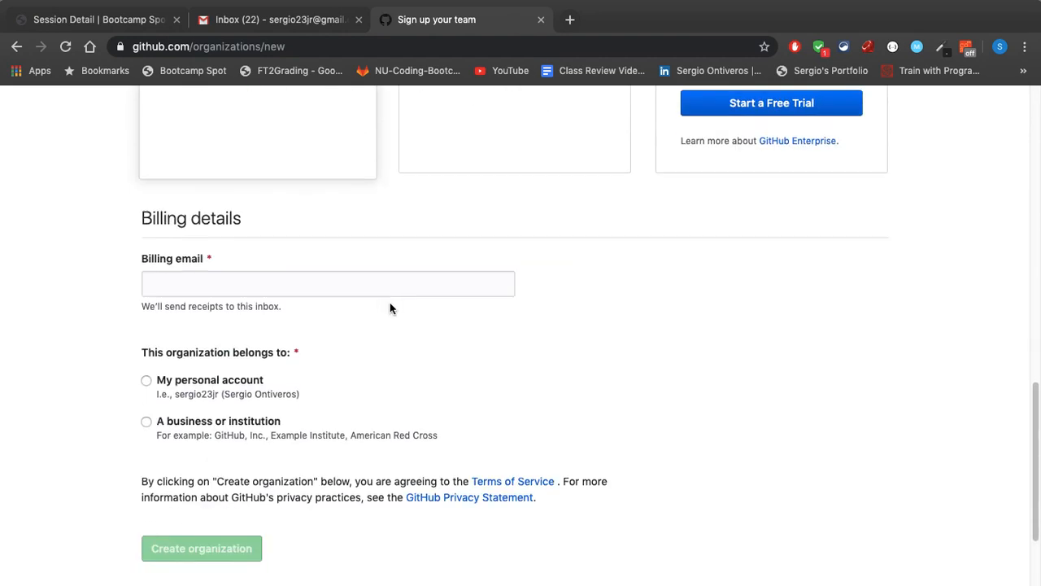
pyautogui.click(294, 255)
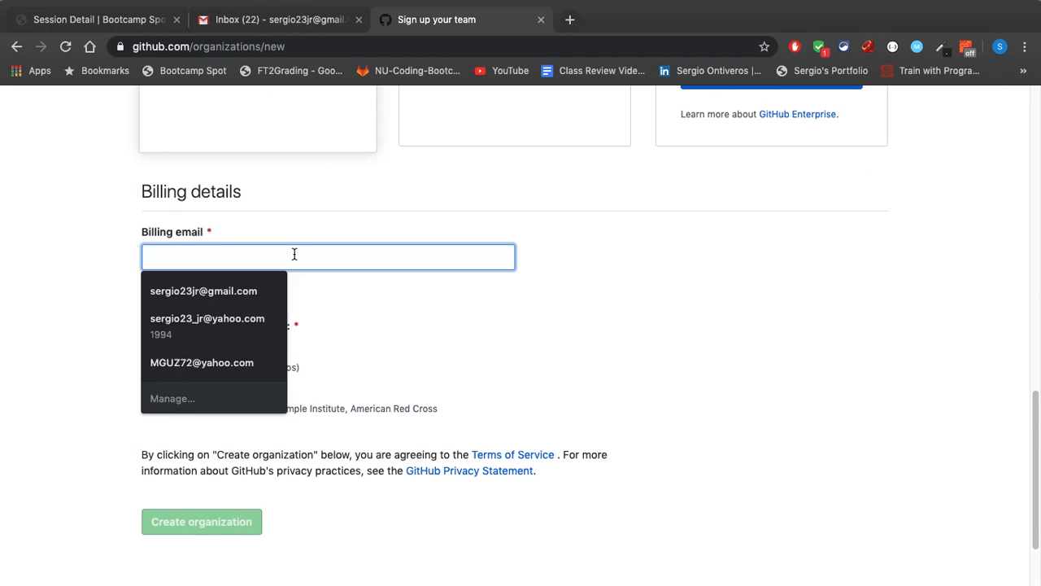
pyautogui.click(232, 290)
pyautogui.click(130, 251)
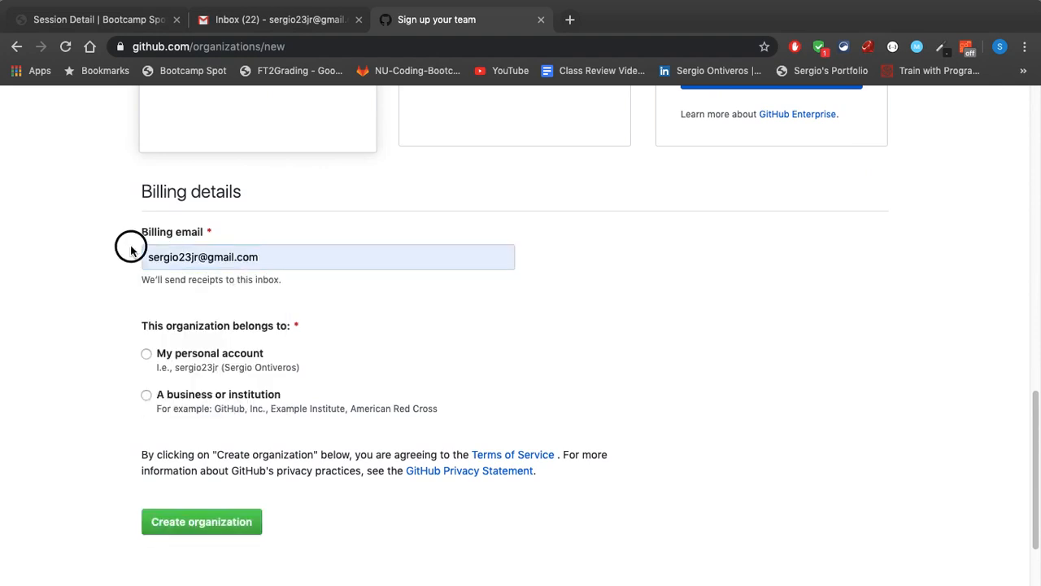
# Review the subscription plans, set the organization as belonging to My personal account, and create it
pyautogui.scroll(5, 130, 248)
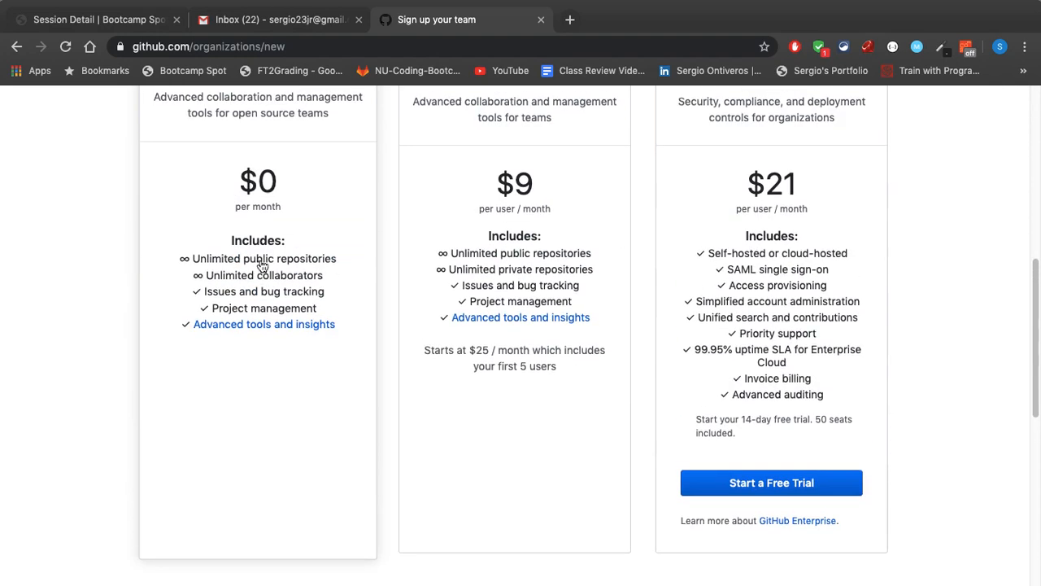
pyautogui.scroll(1, 324, 249)
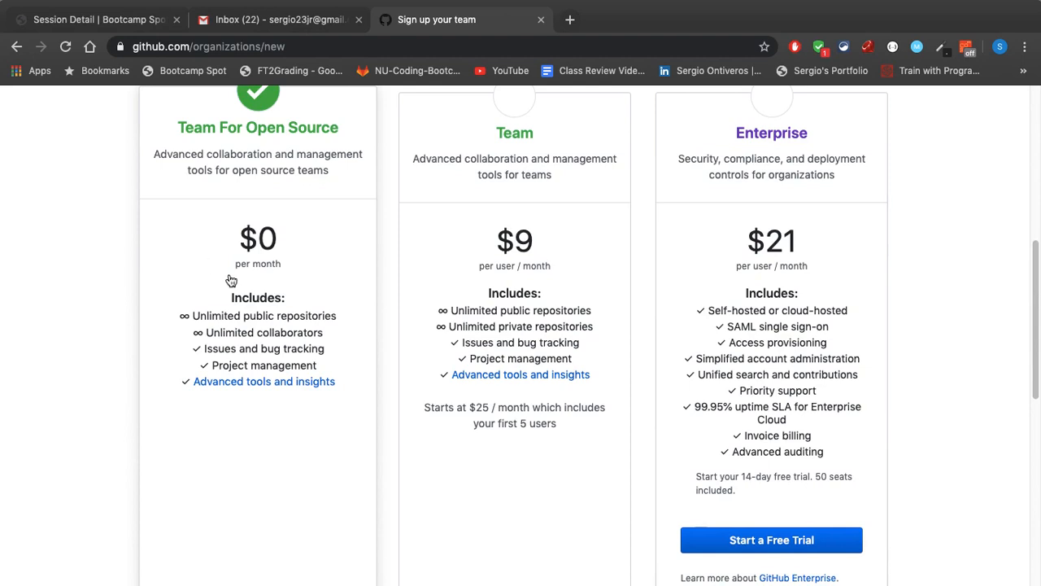
pyautogui.scroll(-3, 246, 335)
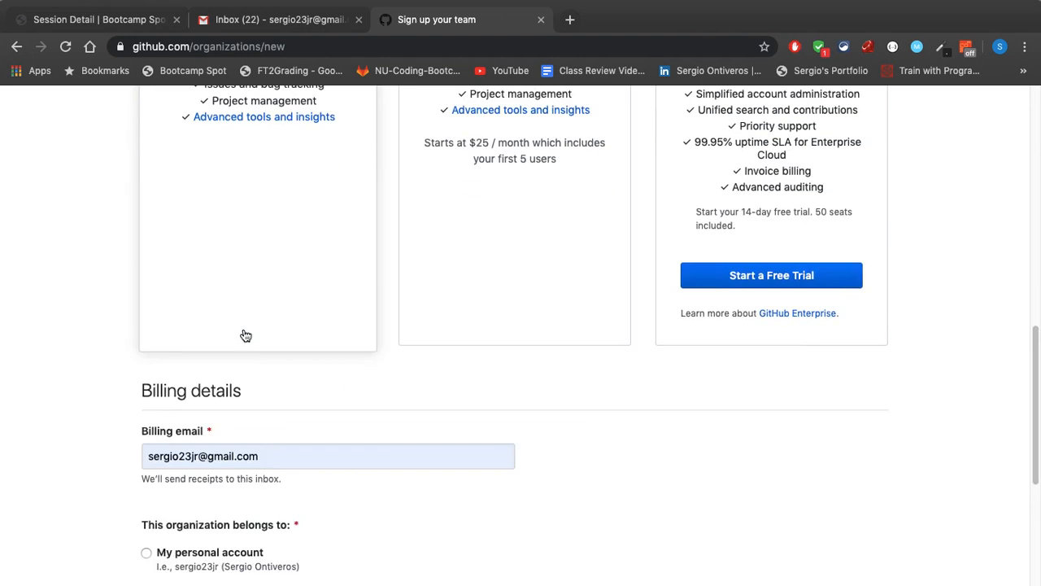
pyautogui.scroll(-4, 244, 330)
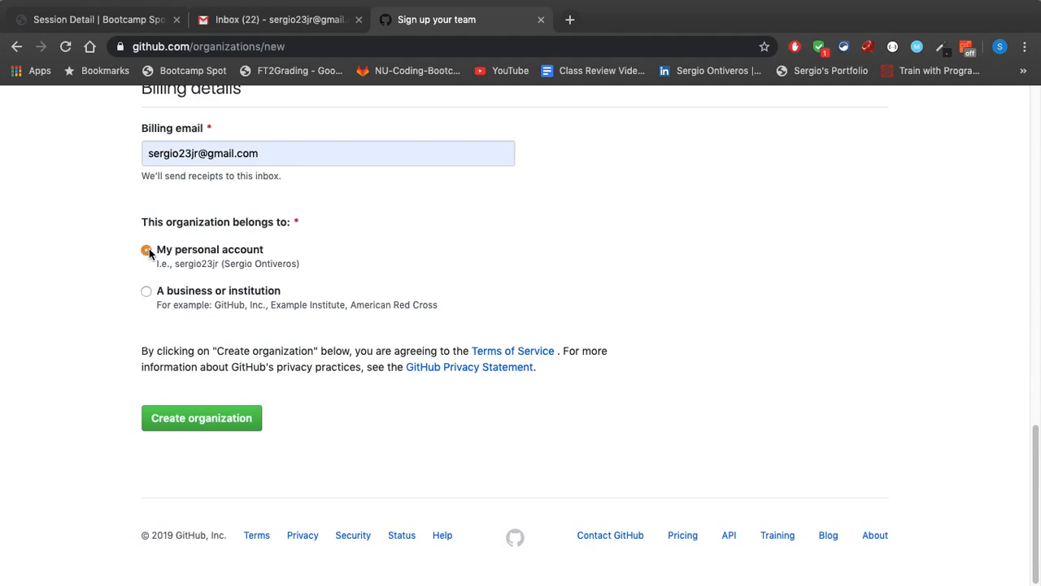
pyautogui.scroll(10, 84, 259)
pyautogui.scroll(5, 83, 264)
pyautogui.scroll(-15, 84, 265)
pyautogui.click(193, 419)
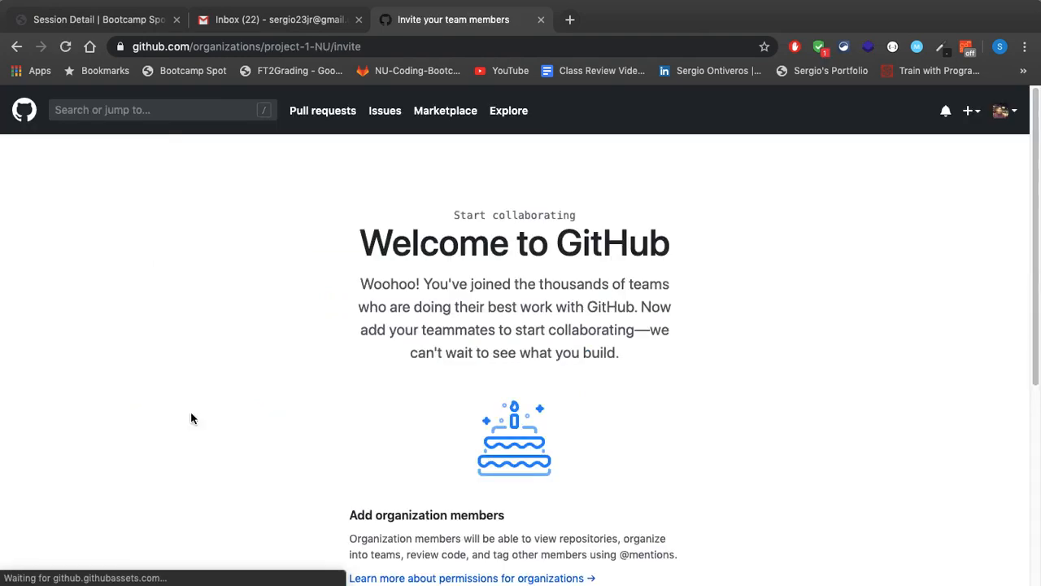
# Find the first teammate by username and invite them as an organization member
pyautogui.scroll(-5, 581, 285)
pyautogui.click(507, 321)
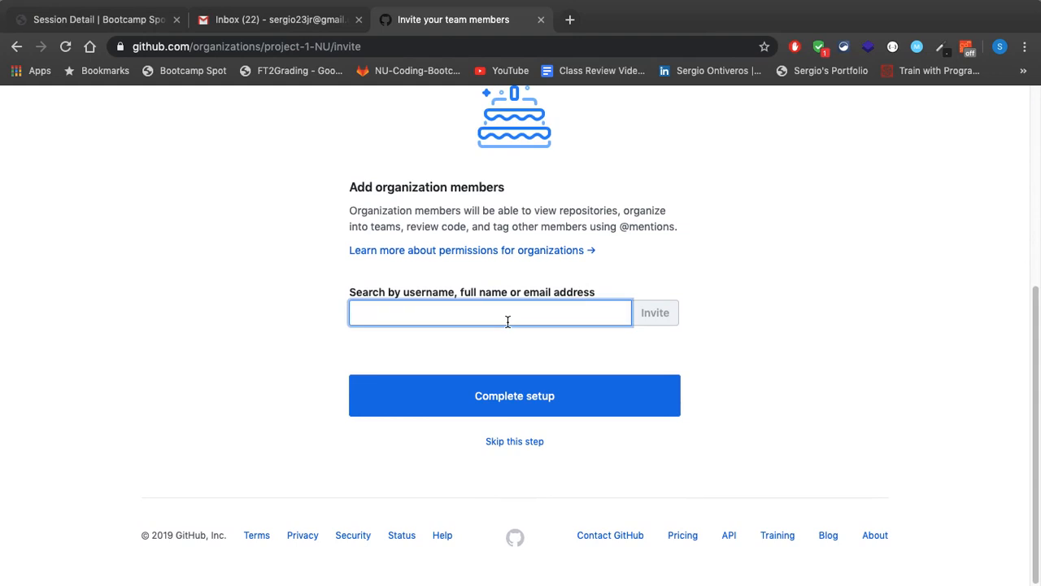
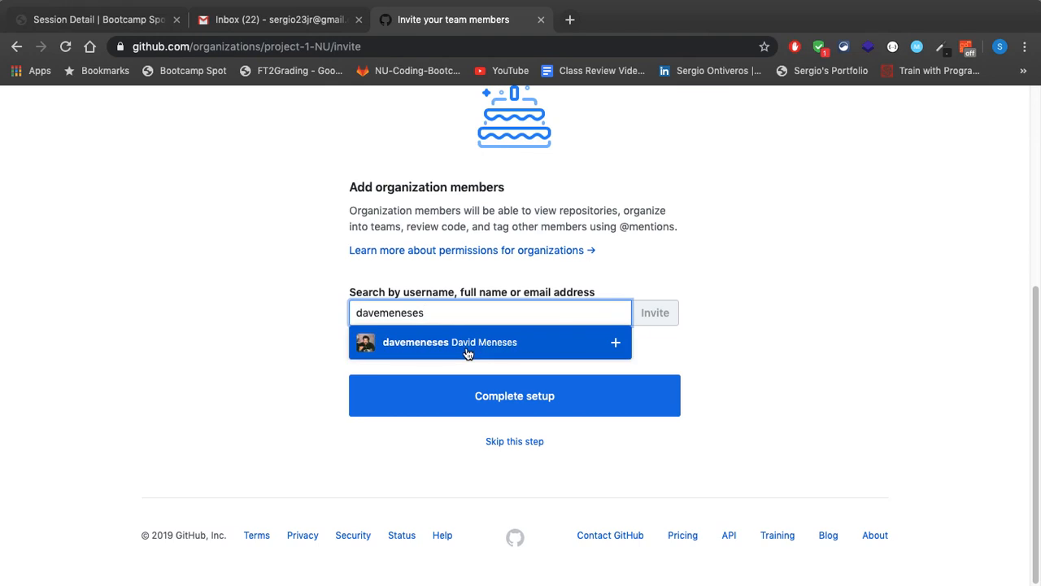
pyautogui.click(468, 353)
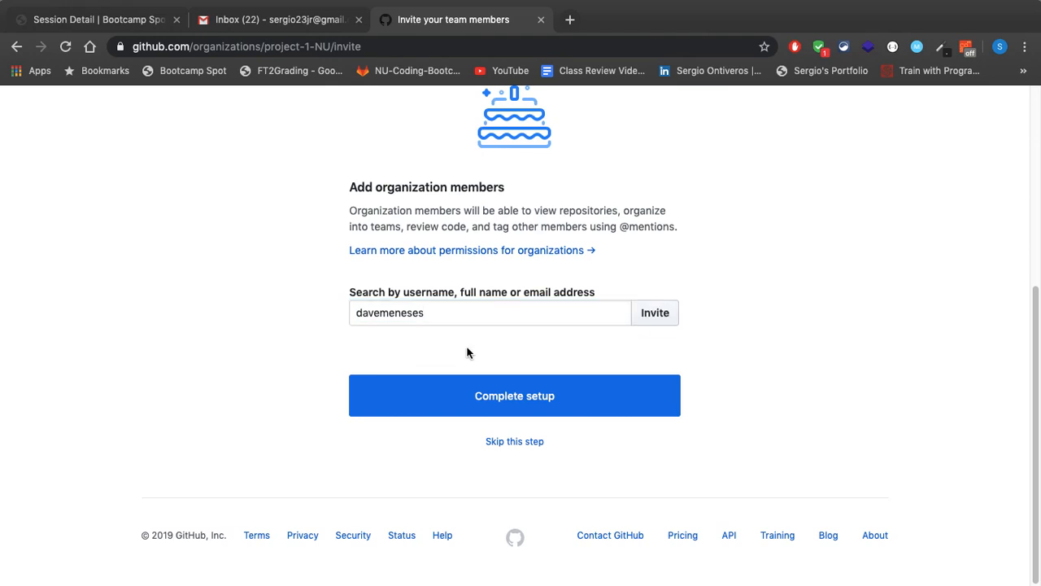
pyautogui.click(662, 316)
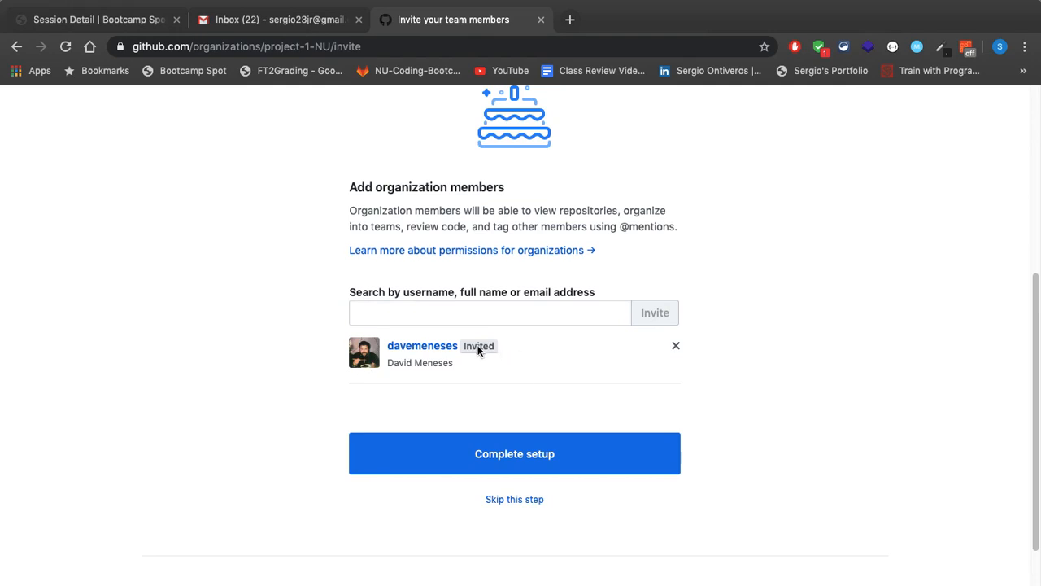
# Invite the second teammate to the organization by their username
pyautogui.click(436, 317)
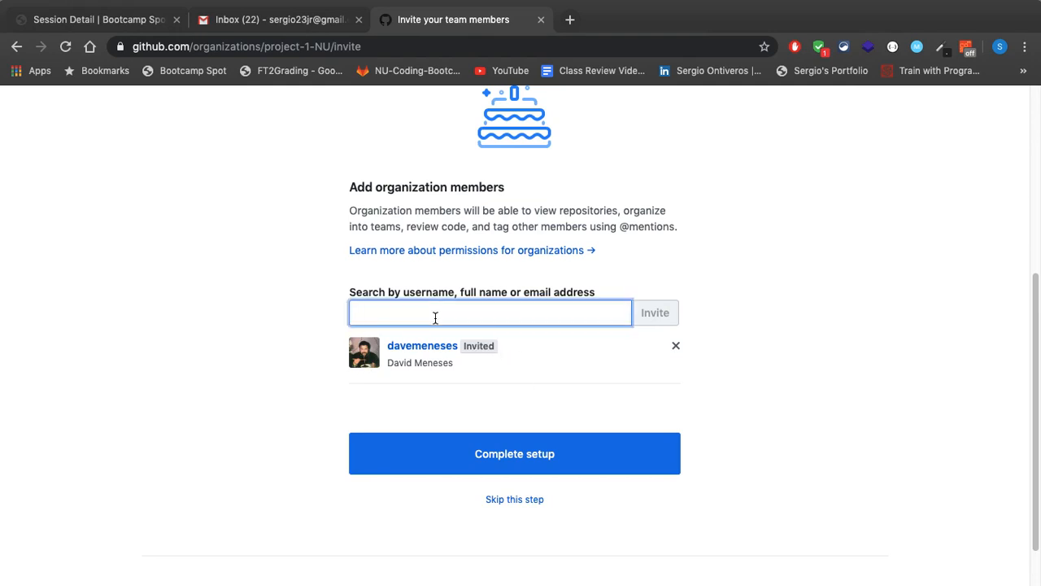
pyautogui.write('pceeezy')
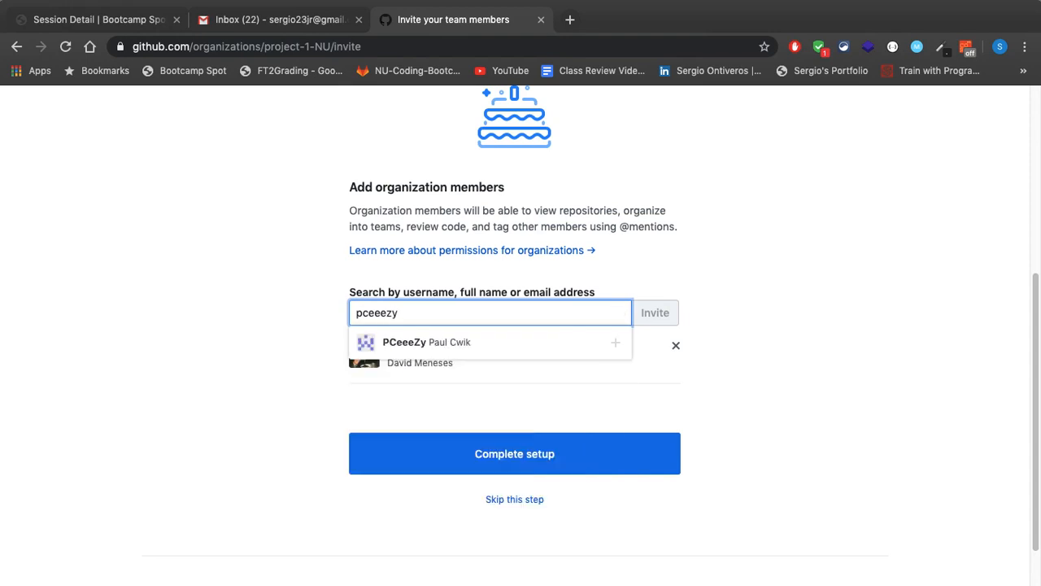
pyautogui.click(472, 343)
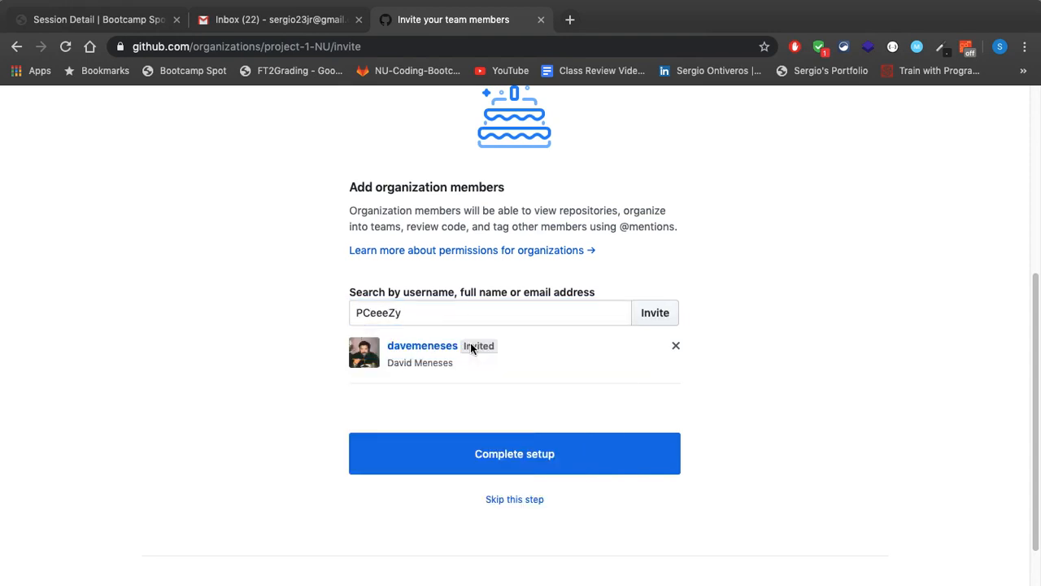
pyautogui.click(655, 313)
# Complete the organization setup and view the organization's list of people
pyautogui.scroll(5, 252, 321)
pyautogui.scroll(-5, 253, 324)
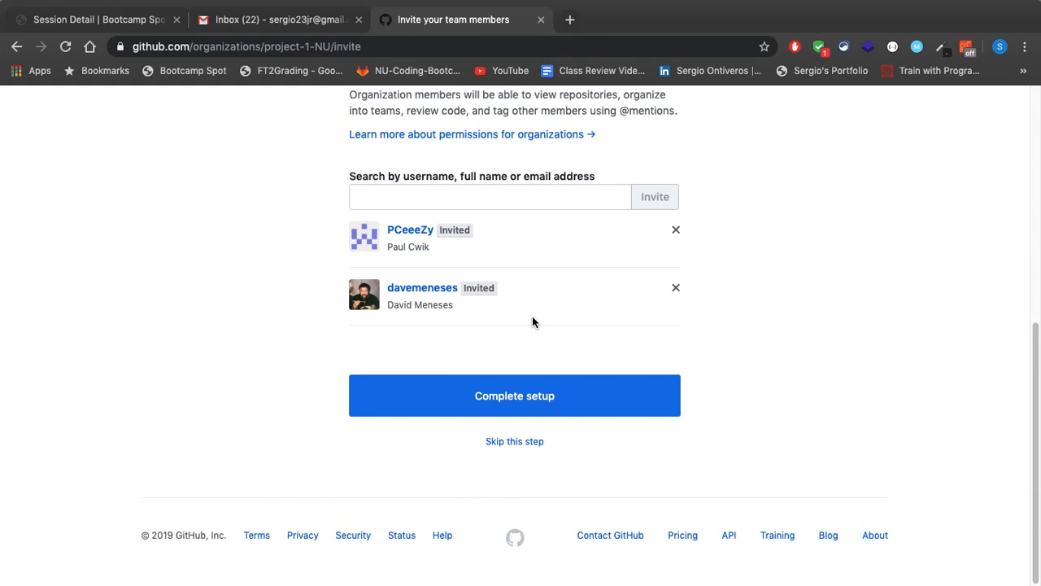
pyautogui.click(529, 399)
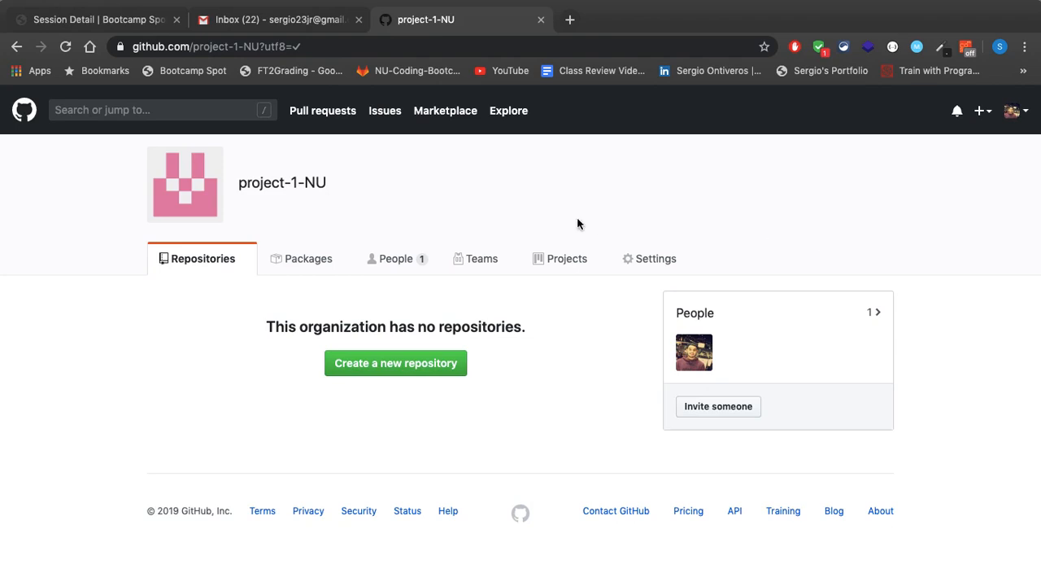
pyautogui.click(397, 272)
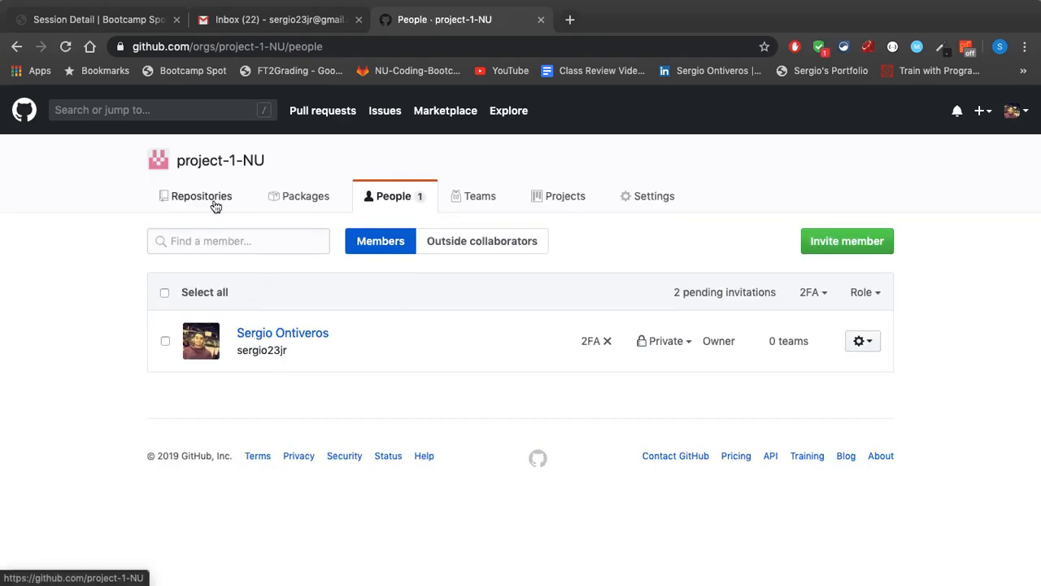
# Start a new repository in the project-1-NU organization and name it project-1
pyautogui.click(214, 203)
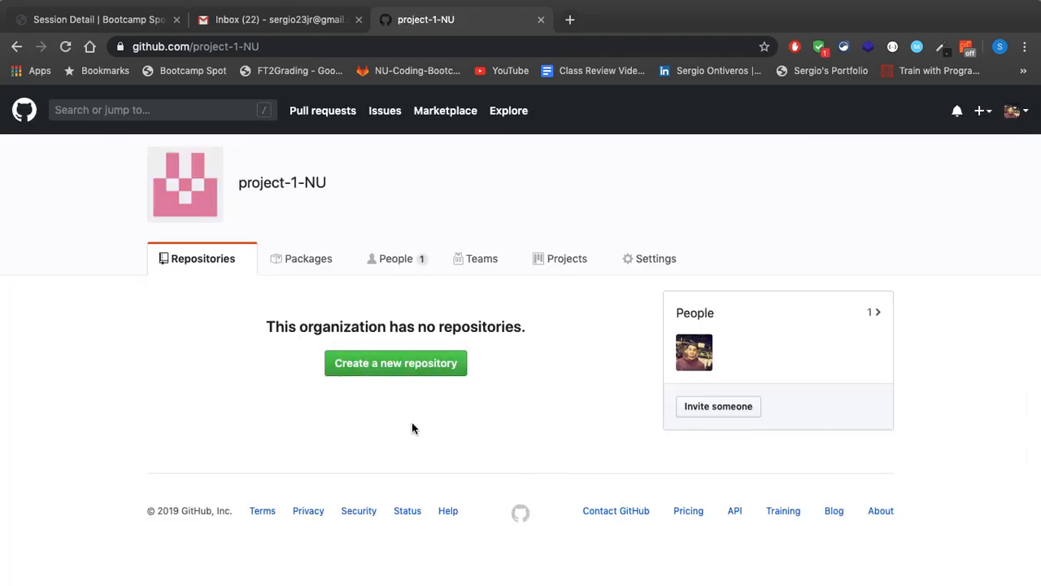
pyautogui.click(430, 365)
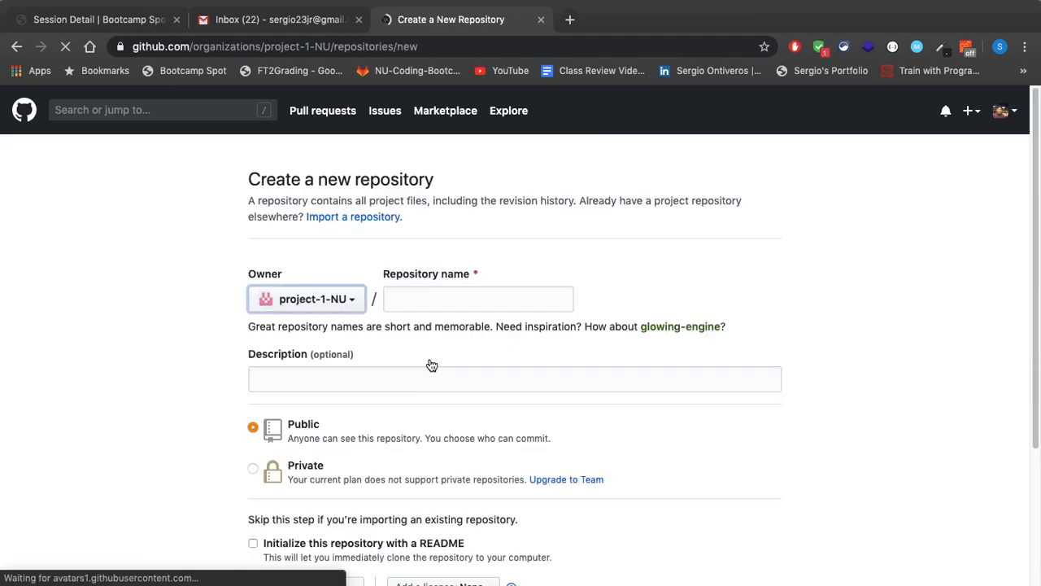
pyautogui.click(425, 295)
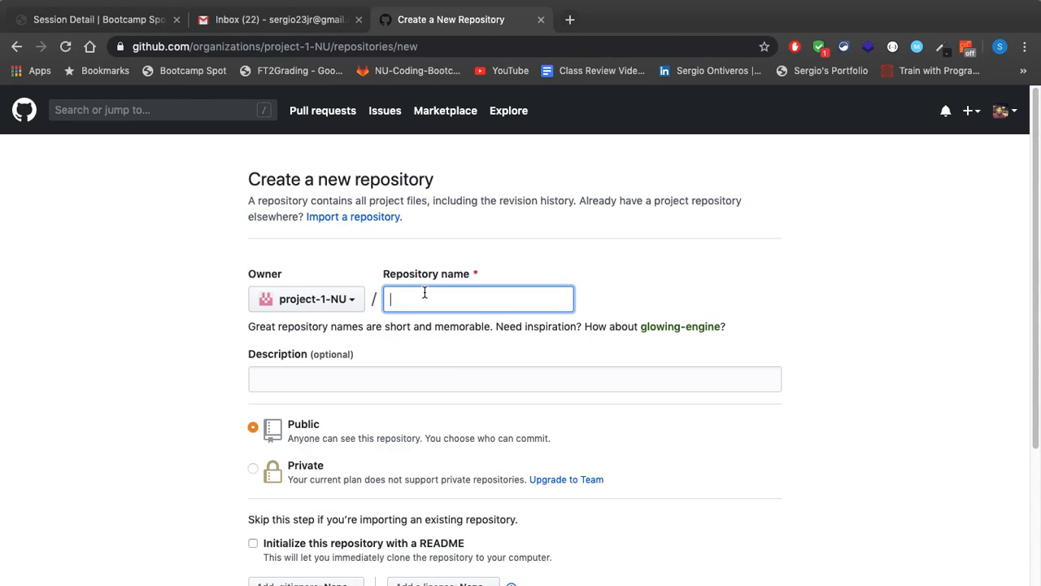
pyautogui.write('proce')
pyautogui.write('oject-1')
# Set the public repository to be initialized with a README and create it
pyautogui.scroll(-5, 120, 296)
pyautogui.click(254, 359)
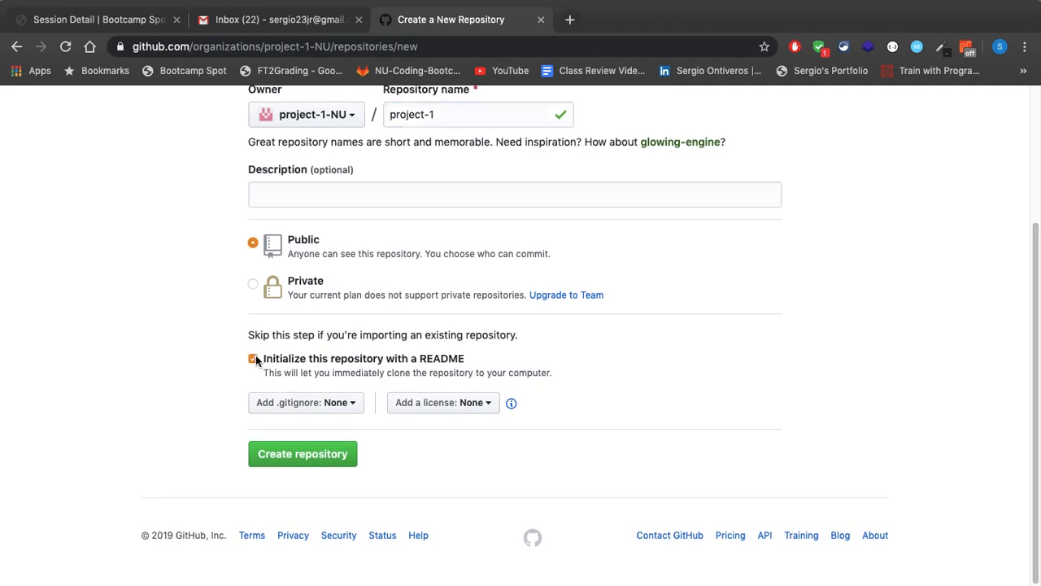
pyautogui.scroll(5, 203, 335)
pyautogui.scroll(-5, 200, 348)
pyautogui.click(307, 464)
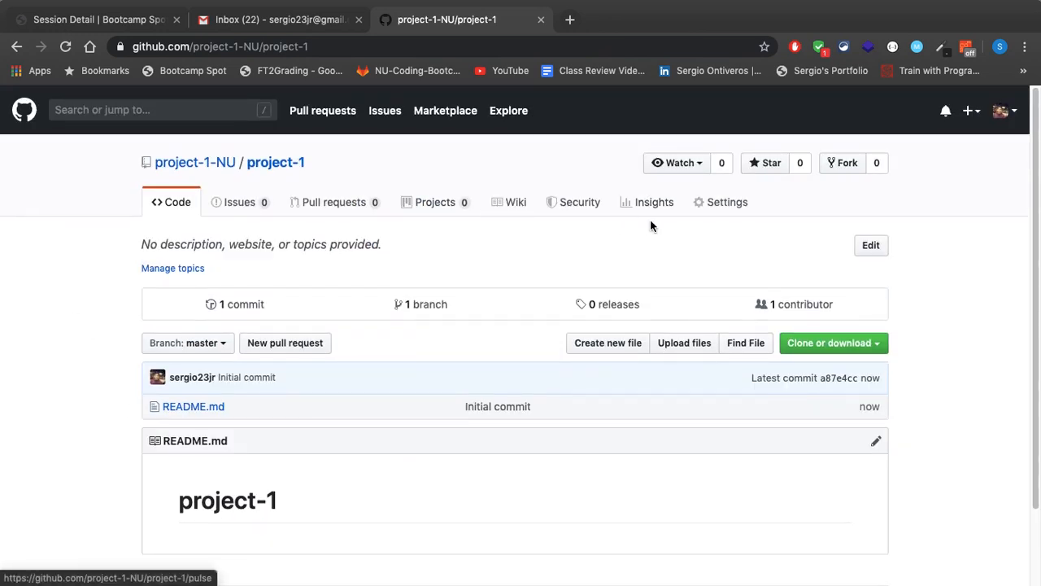
# Open the project-1 repository's Collaborators & teams settings and examine the default permission, teams and collaborators
pyautogui.click(728, 211)
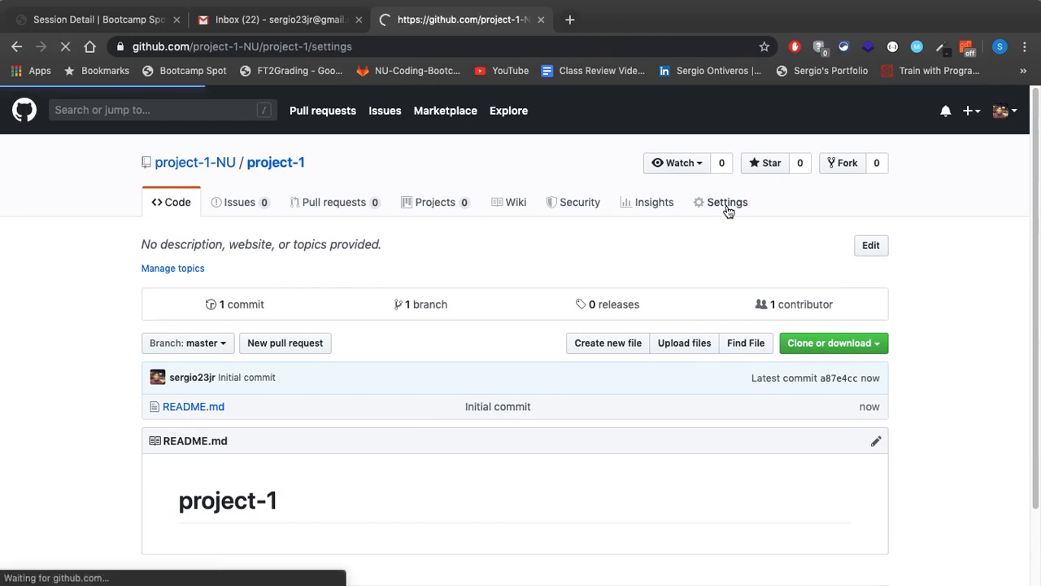
pyautogui.click(213, 284)
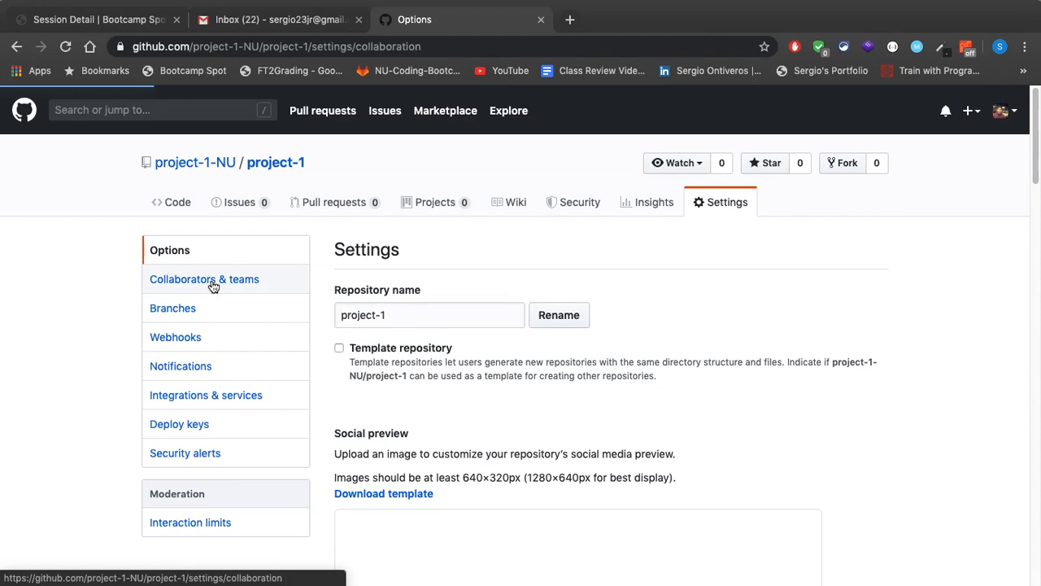
pyautogui.scroll(-5, 549, 365)
pyautogui.scroll(2, 245, 163)
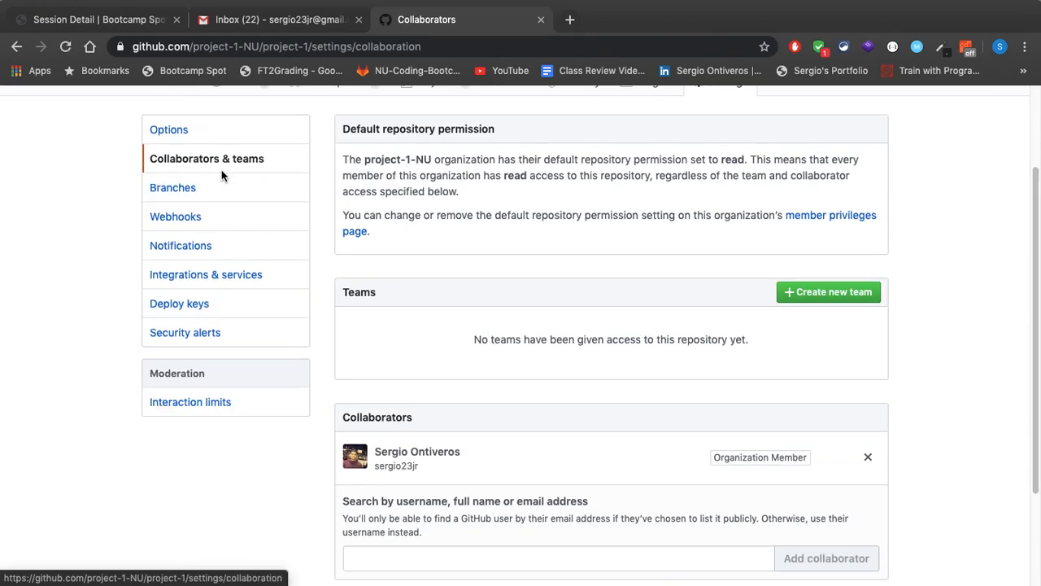
pyautogui.scroll(3, 216, 163)
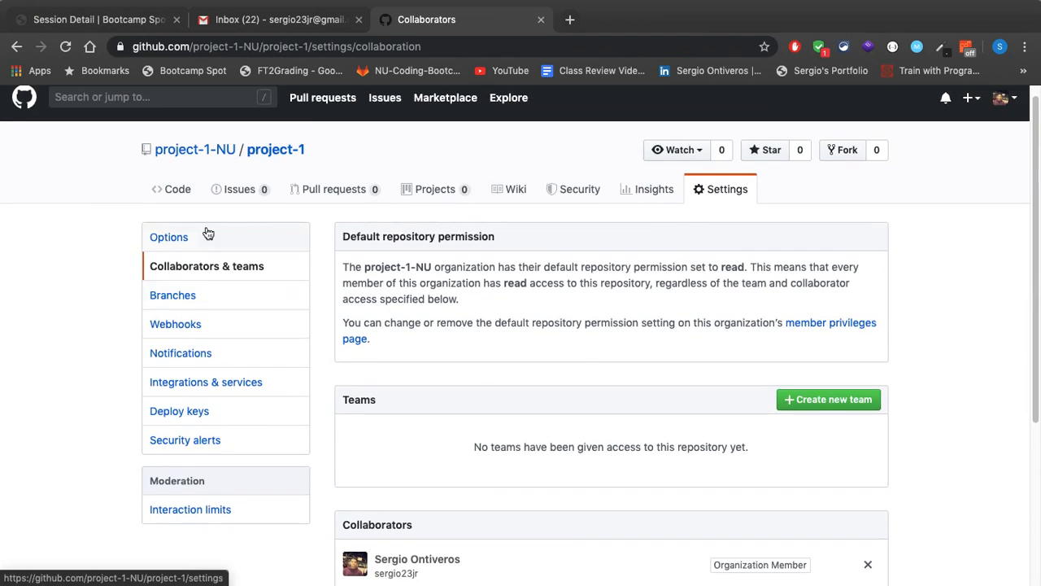
pyautogui.moveTo(199, 157)
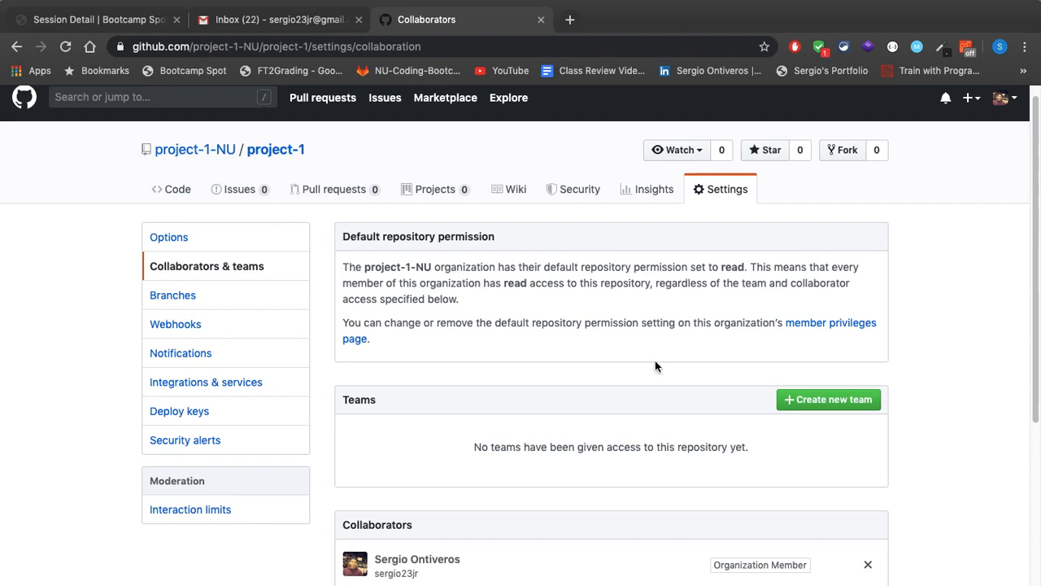
pyautogui.scroll(-3, 684, 356)
pyautogui.scroll(-2, 684, 351)
pyautogui.scroll(5, 684, 350)
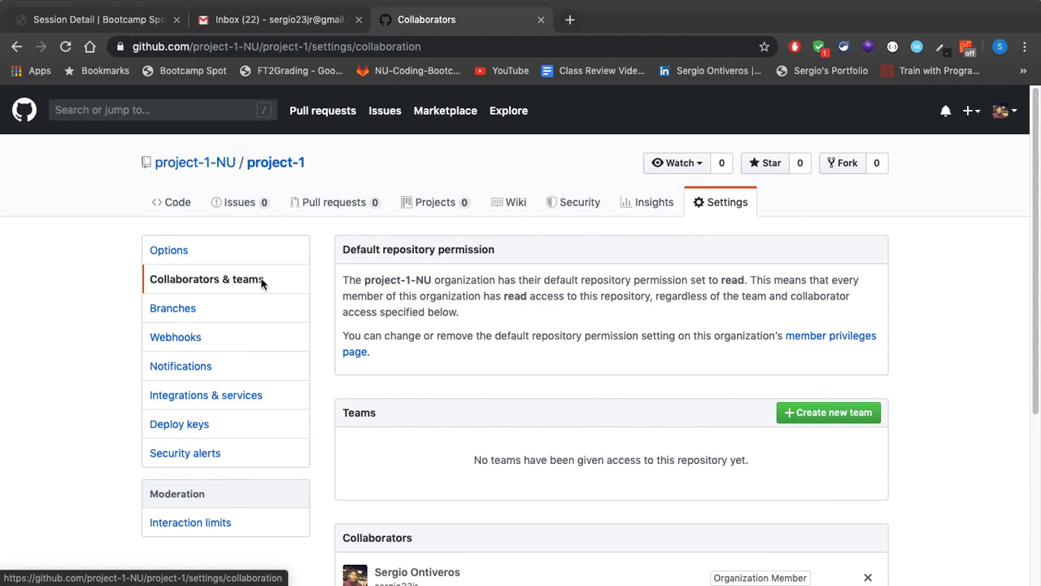
# Find a teammate by username and add them as a collaborator on the project-1 repository
pyautogui.scroll(-5, 692, 379)
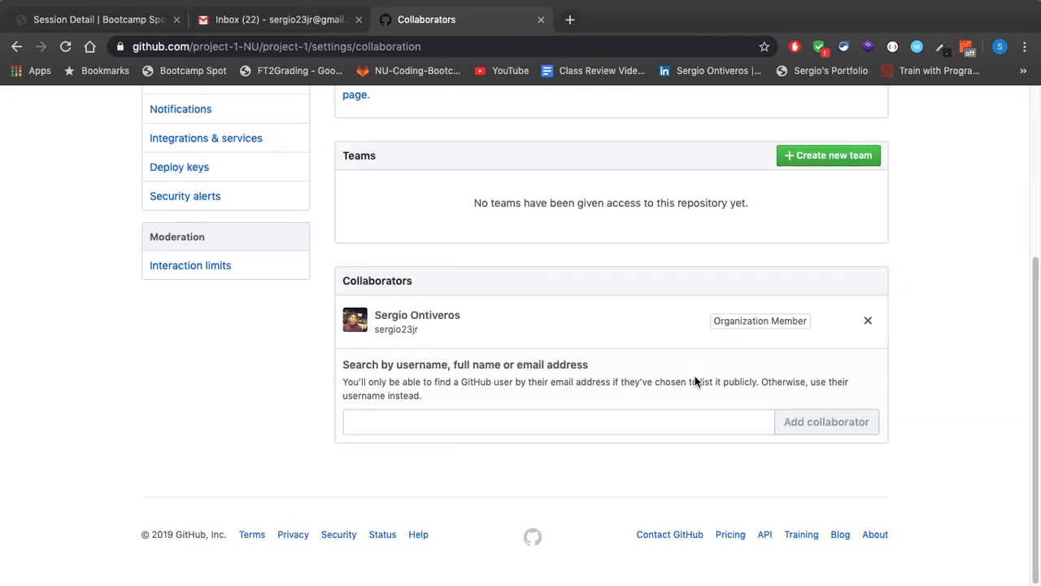
pyautogui.click(536, 425)
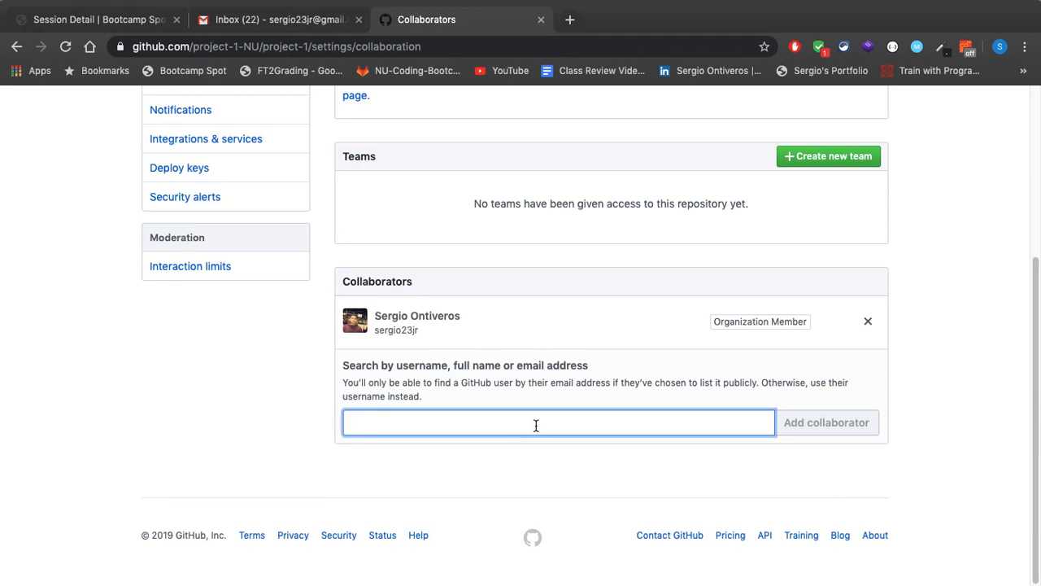
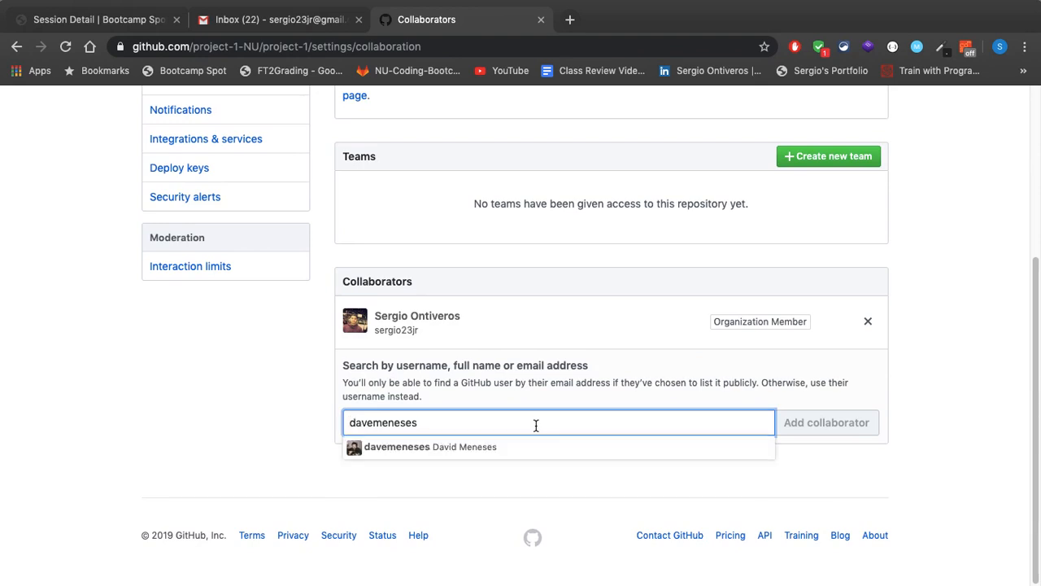
pyautogui.click(503, 457)
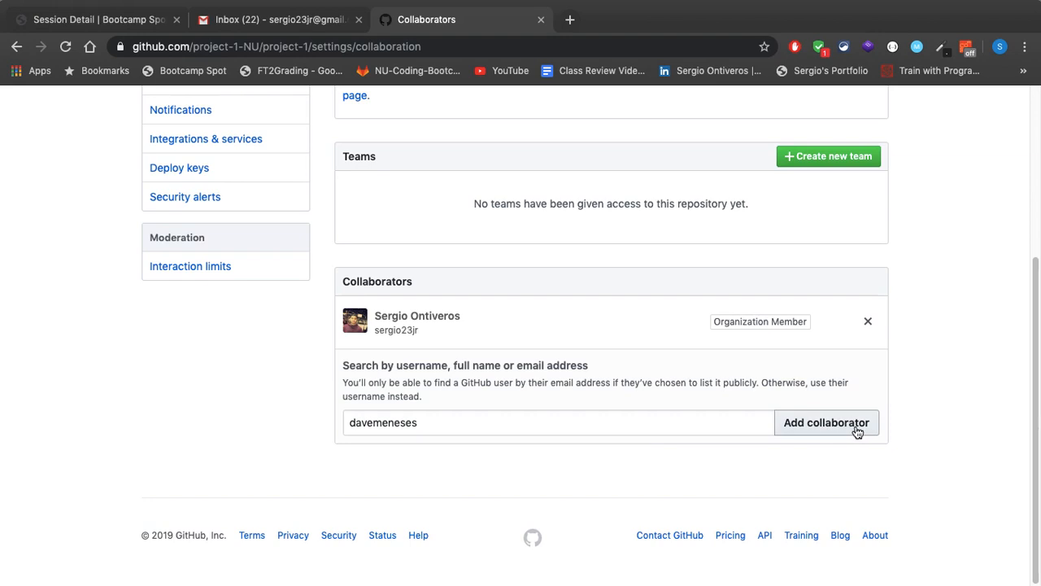
pyautogui.click(857, 430)
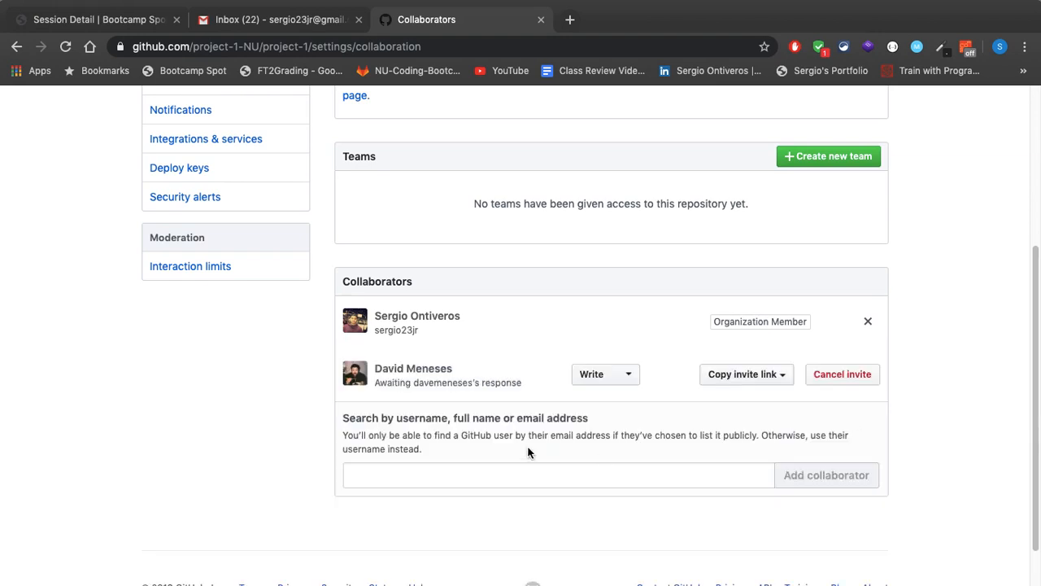
# Try to find a second teammate by username in the collaborator search, and leave the search without adding anyone
pyautogui.click(450, 480)
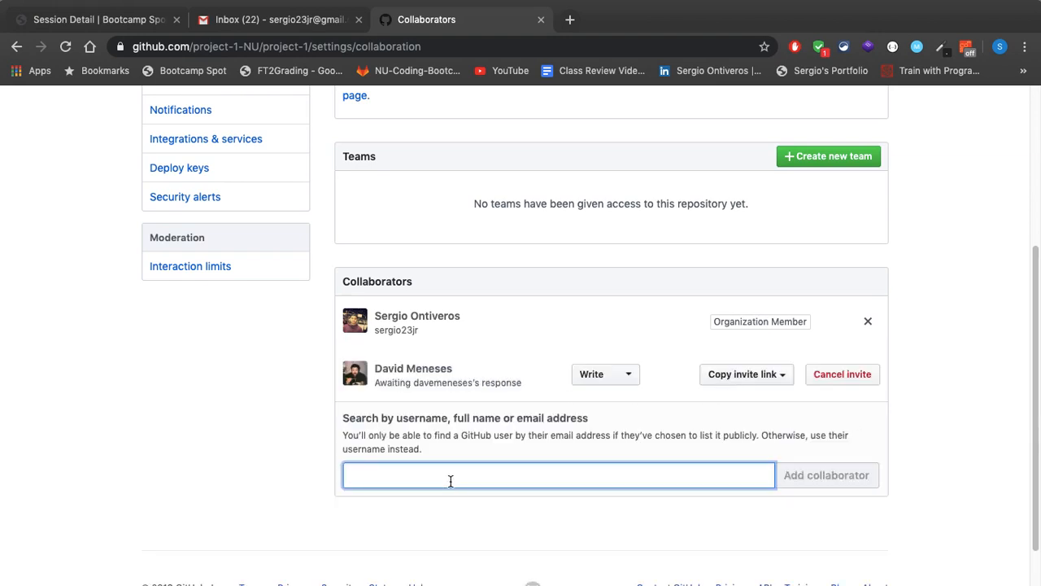
pyautogui.write('pcee')
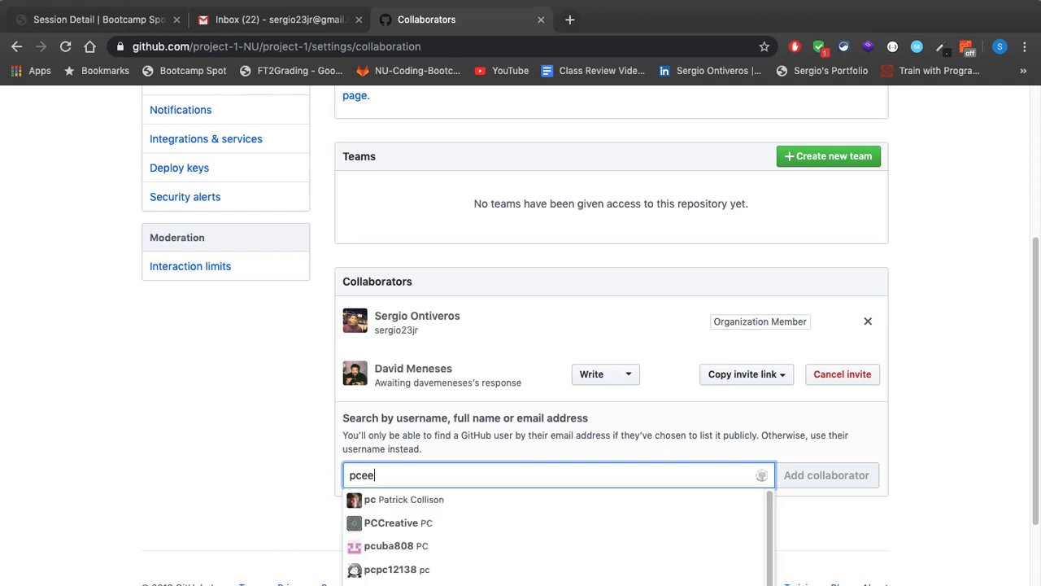
pyautogui.write('zyzy')
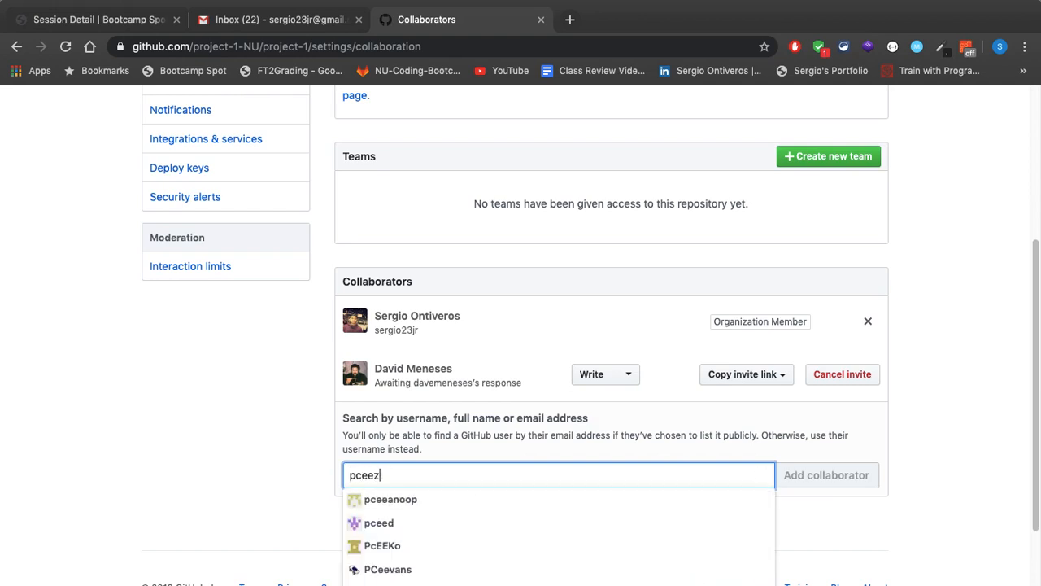
pyautogui.press('BackSpace')
pyautogui.press('BackSpace')
pyautogui.press('BackSpace')
pyautogui.press('BackSpace')
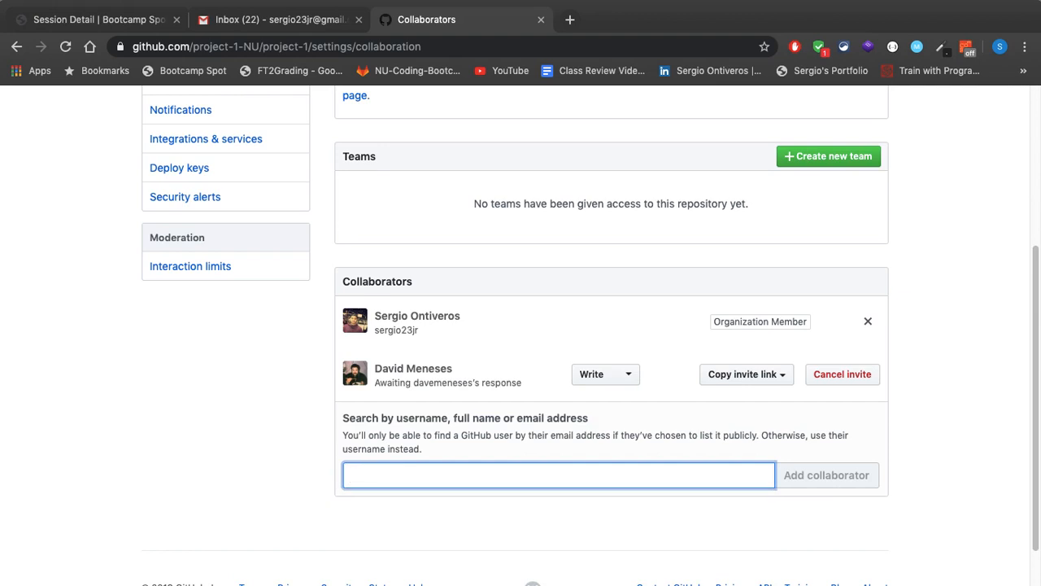
pyautogui.write('cpeeezy')
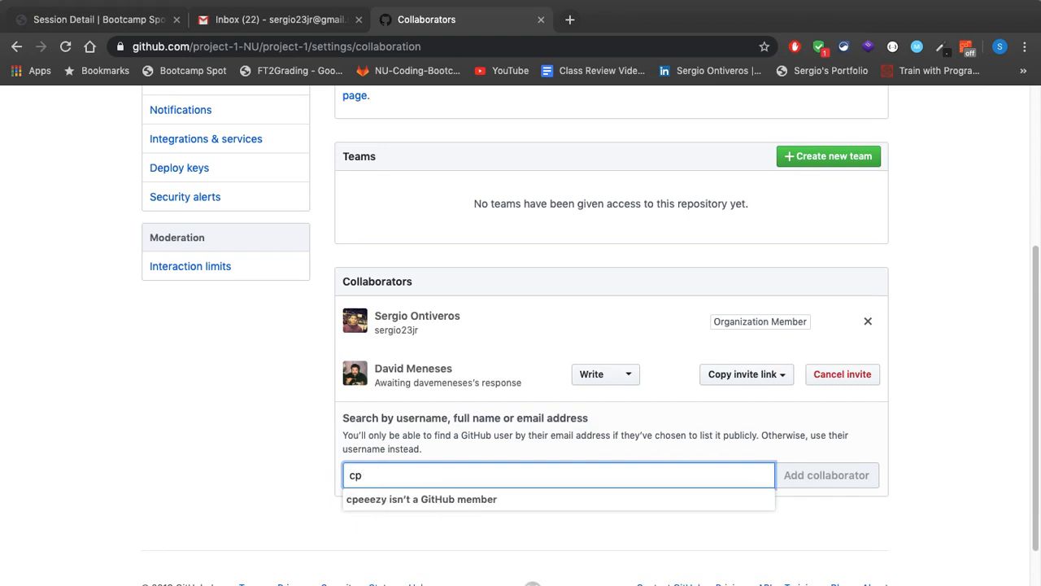
pyautogui.press('BackSpace')
pyautogui.press('BackSpace')
pyautogui.write('cpee')
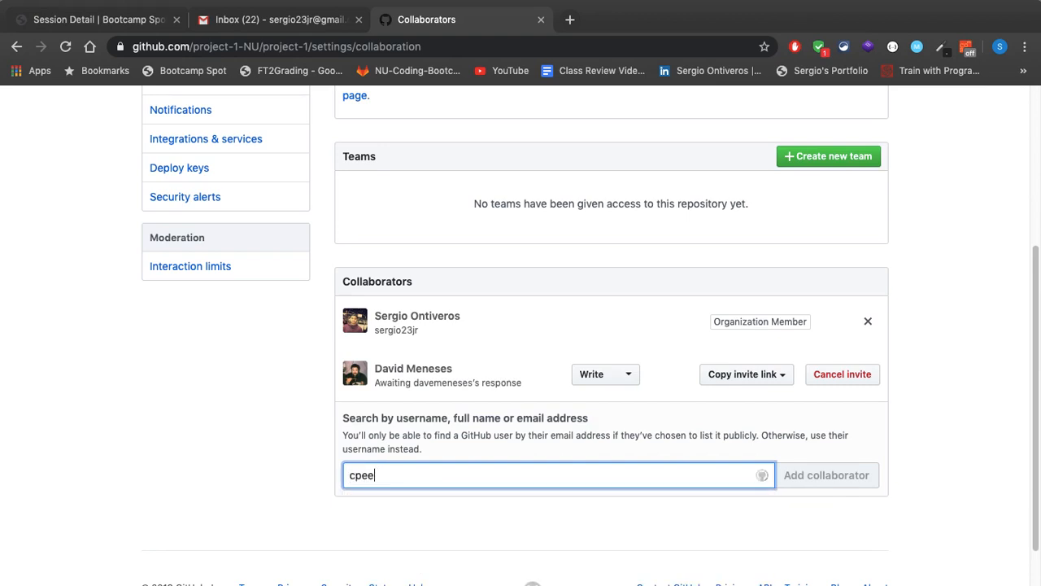
pyautogui.write('ezy')
pyautogui.press('BackSpace')
pyautogui.press('BackSpace')
pyautogui.write('zy')
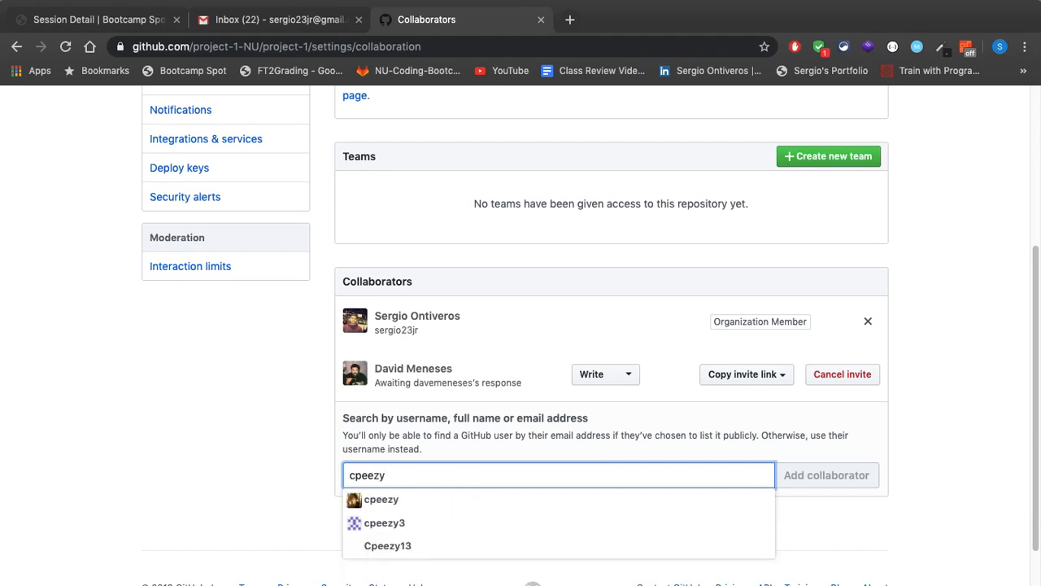
pyautogui.click(268, 395)
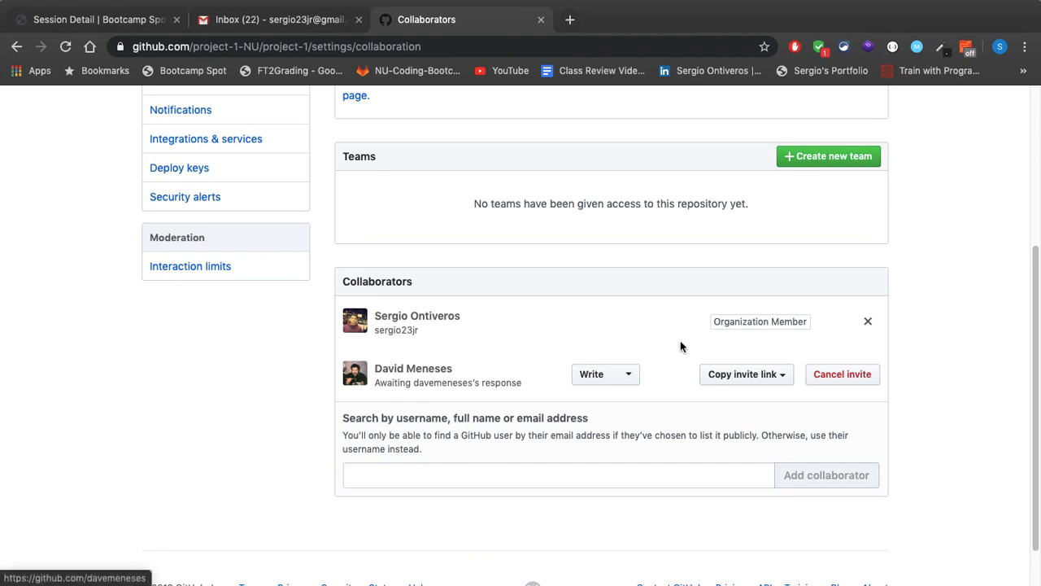
# Review the available permission levels for the invited collaborator and select Write
pyautogui.scroll(-2, 954, 356)
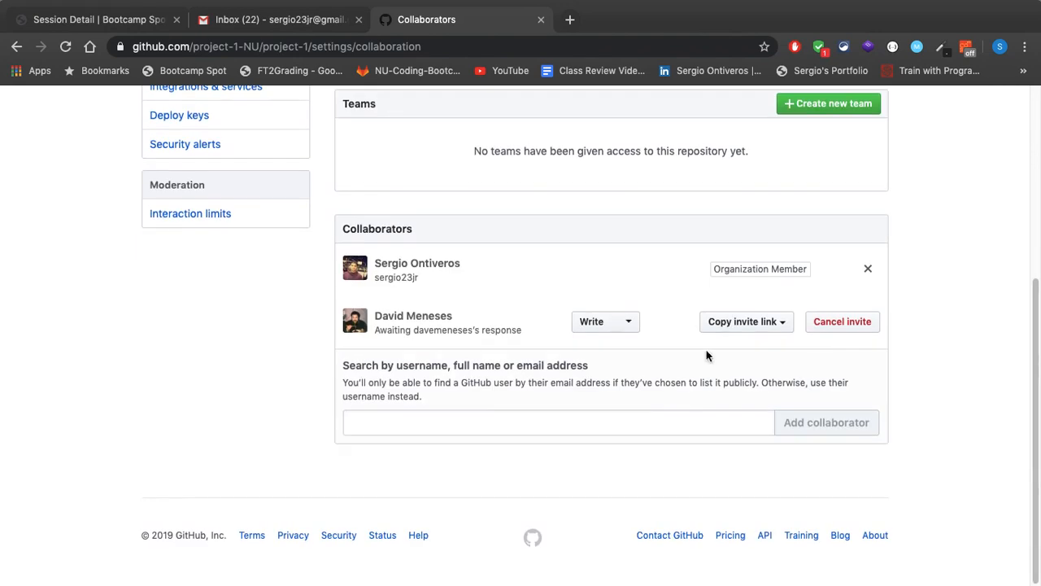
pyautogui.click(632, 325)
pyautogui.scroll(-3, 528, 337)
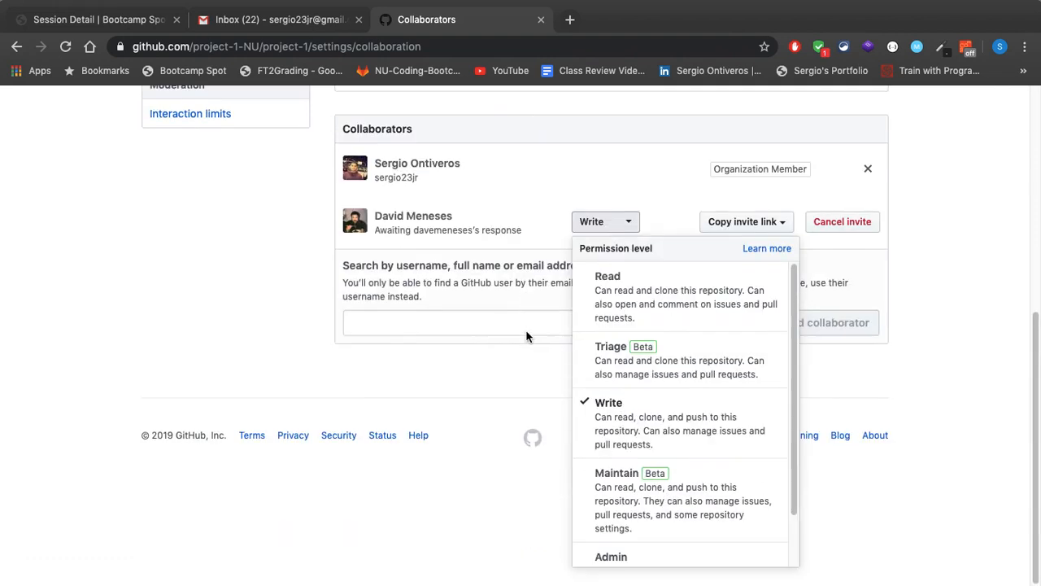
pyautogui.scroll(-2, 640, 513)
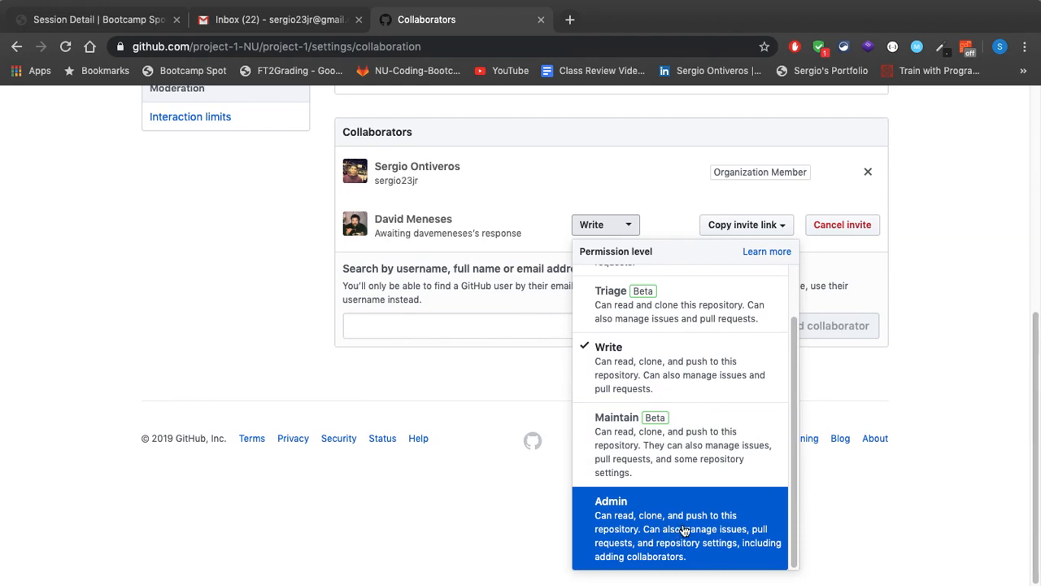
pyautogui.scroll(2, 684, 530)
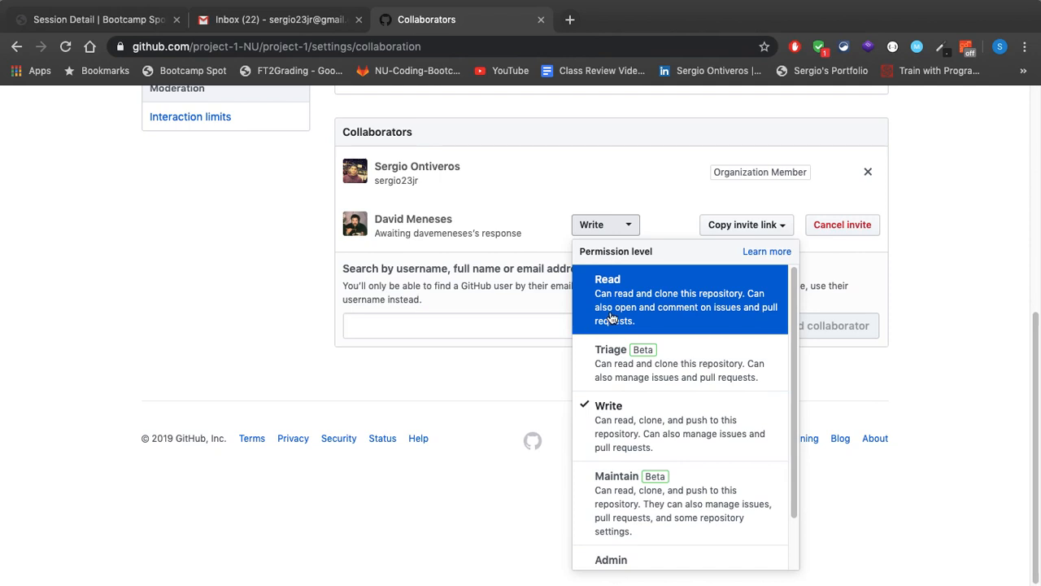
pyautogui.click(675, 420)
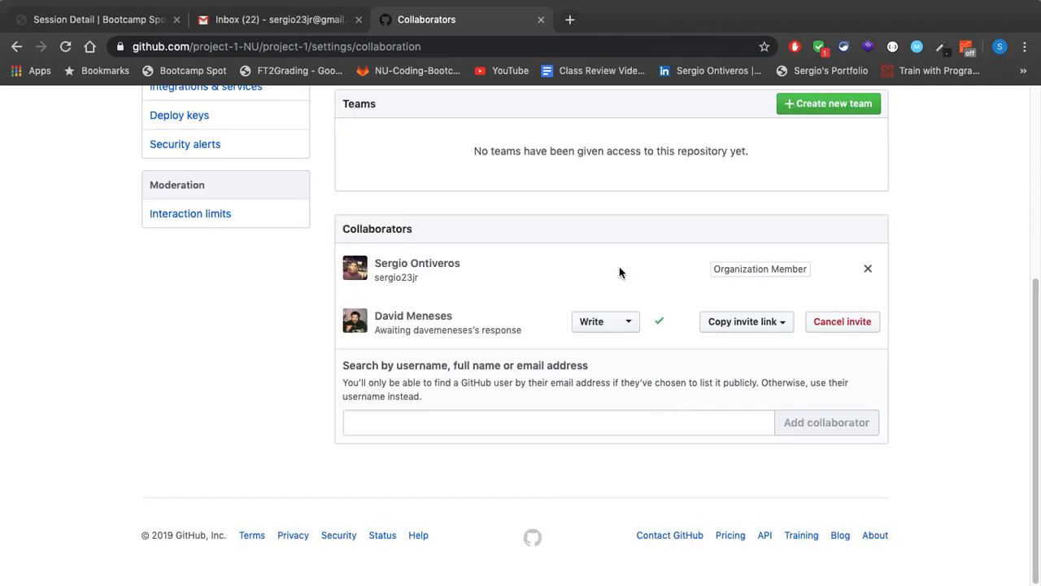
pyautogui.scroll(2, 632, 261)
pyautogui.click(623, 395)
pyautogui.scroll(-2, 635, 464)
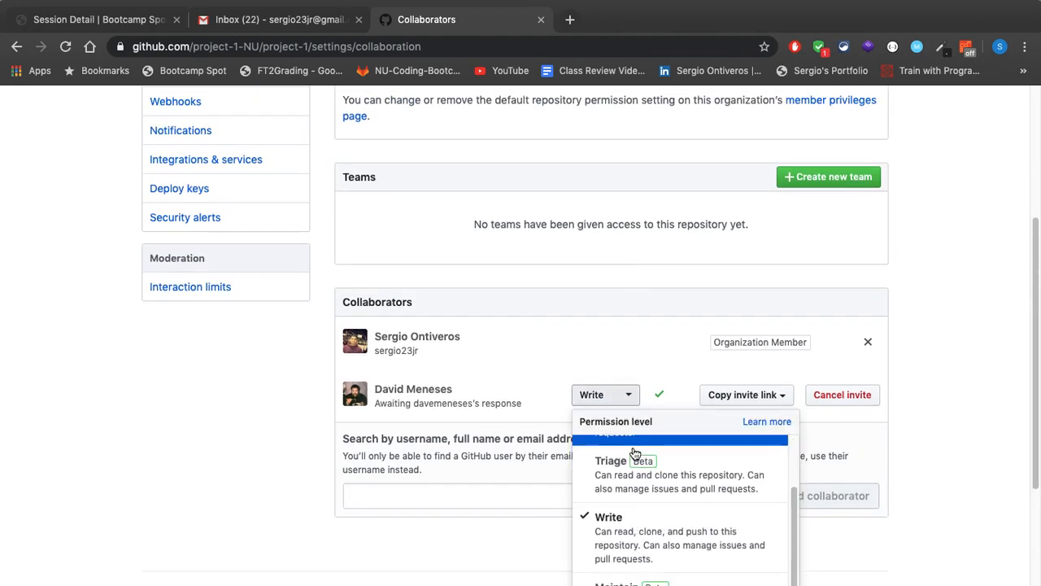
pyautogui.click(654, 552)
# Start a new branch protection rule in the repository's branch settings with master as the branch name pattern
pyautogui.scroll(3, 531, 371)
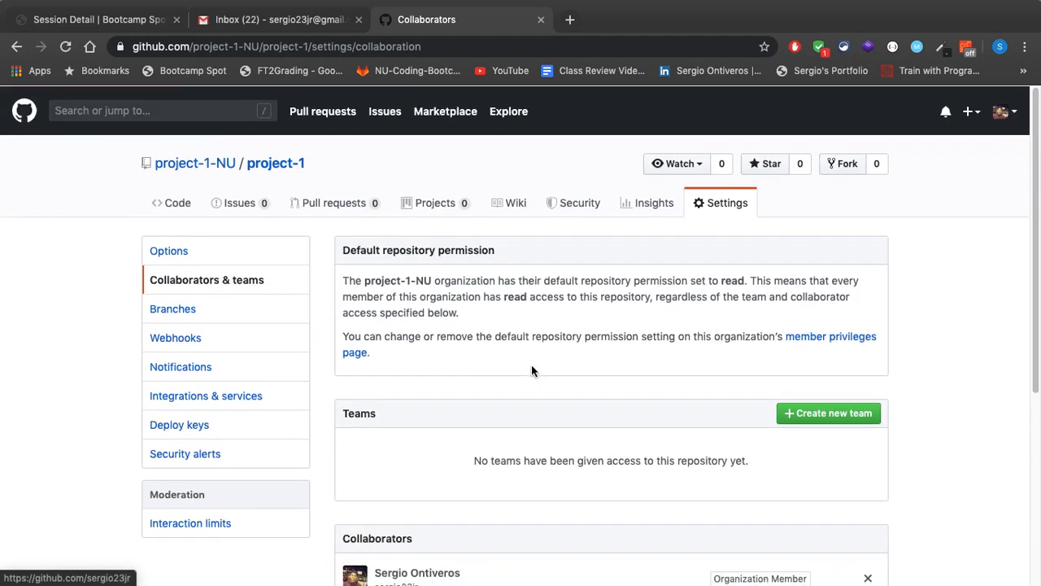
pyautogui.scroll(-4, 531, 366)
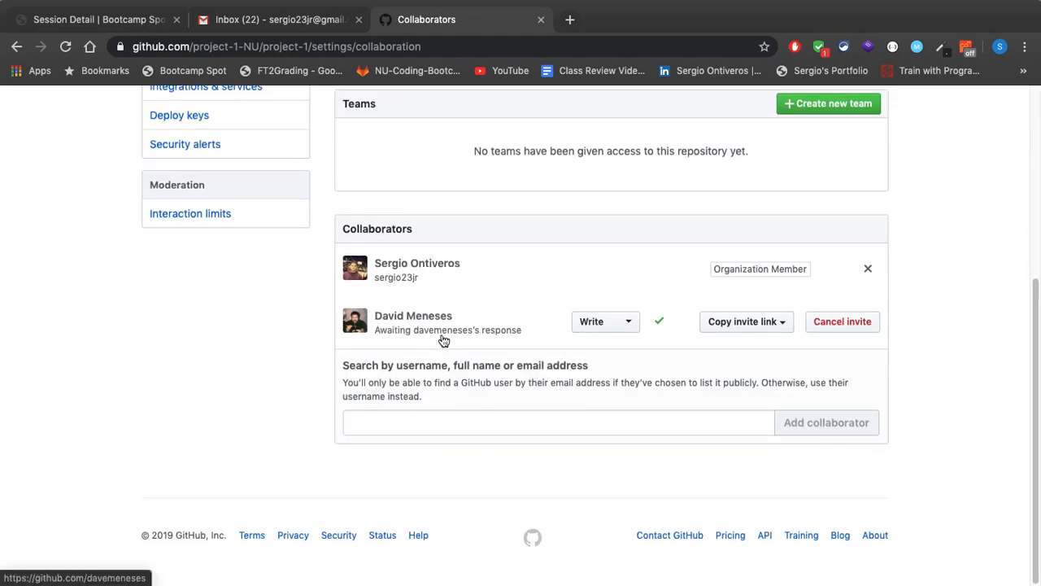
pyautogui.scroll(3, 444, 341)
pyautogui.scroll(2, 444, 341)
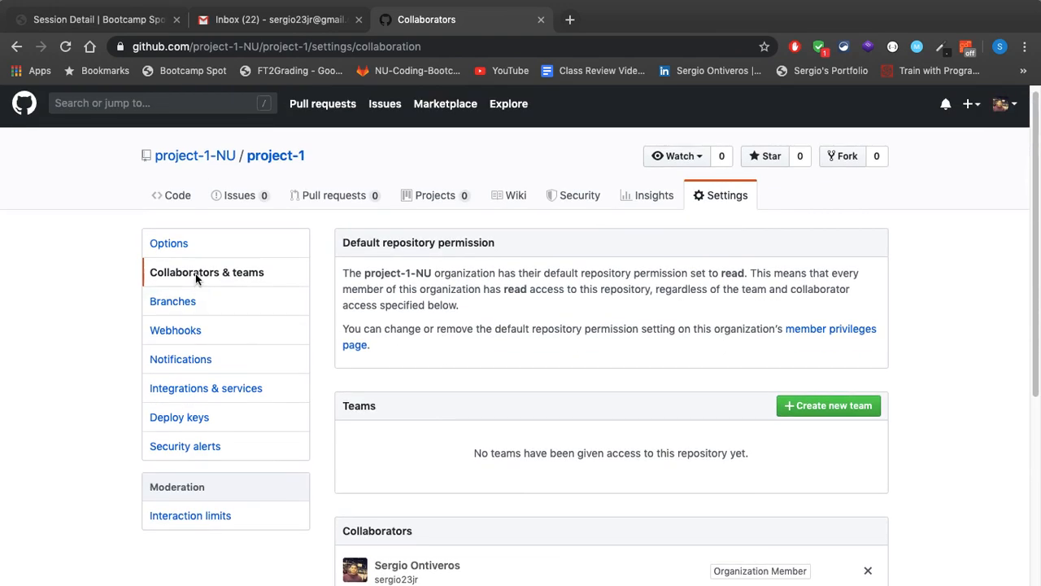
pyautogui.click(193, 307)
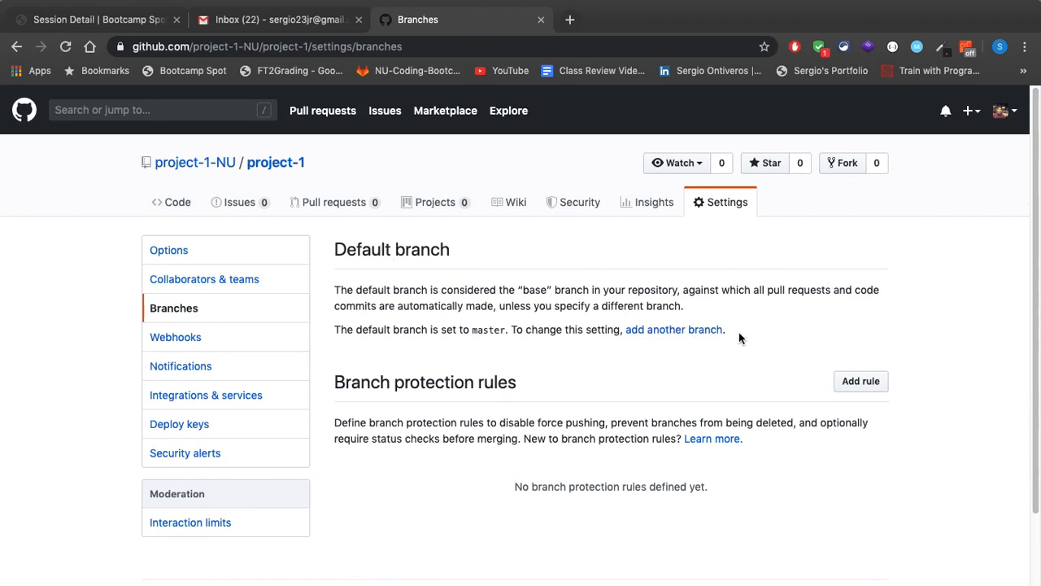
pyautogui.click(871, 382)
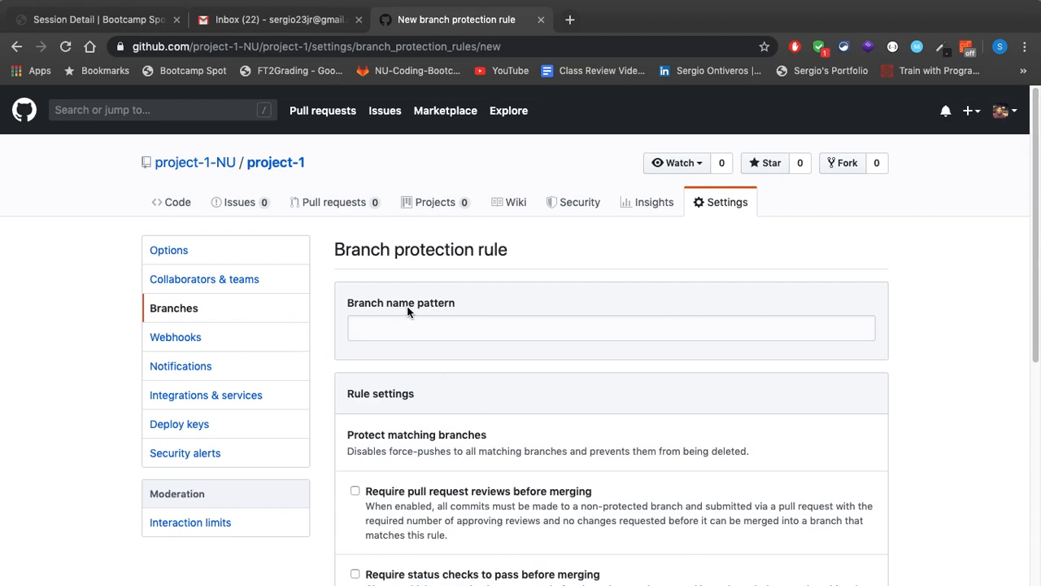
pyautogui.click(390, 326)
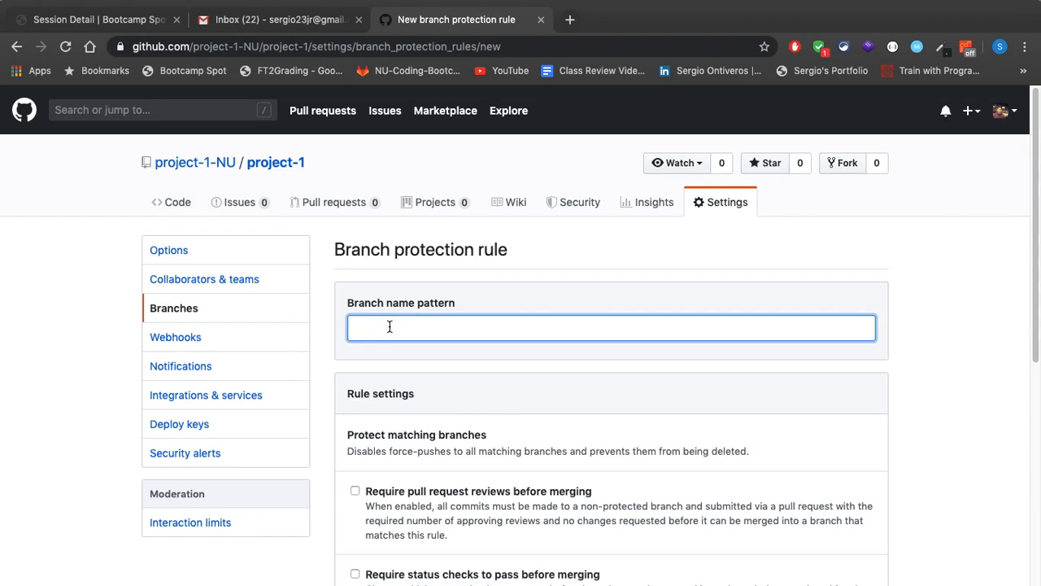
pyautogui.write('master')
pyautogui.scroll(-2, 537, 282)
pyautogui.scroll(-2, 538, 283)
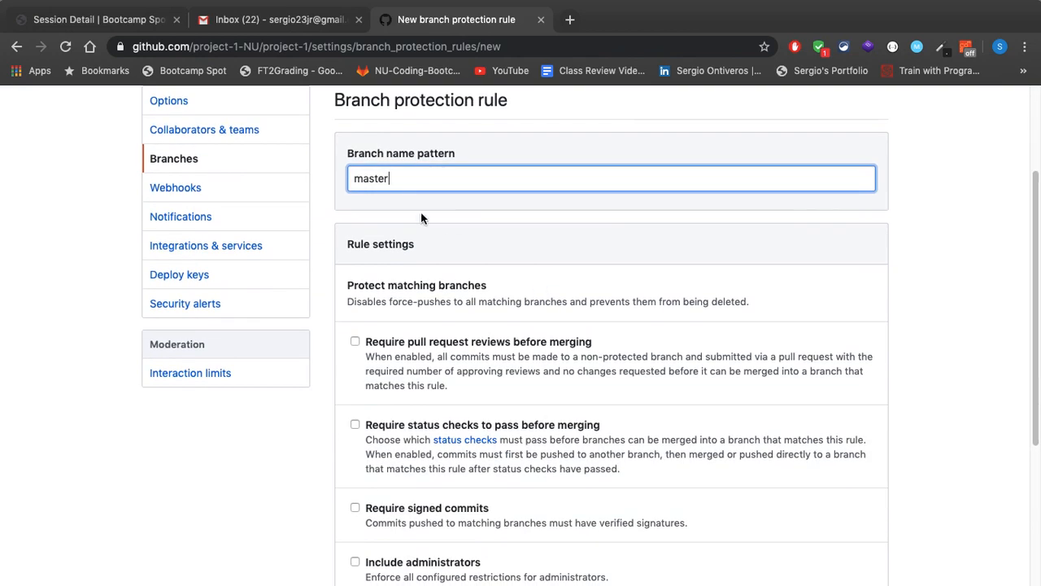
pyautogui.click(383, 196)
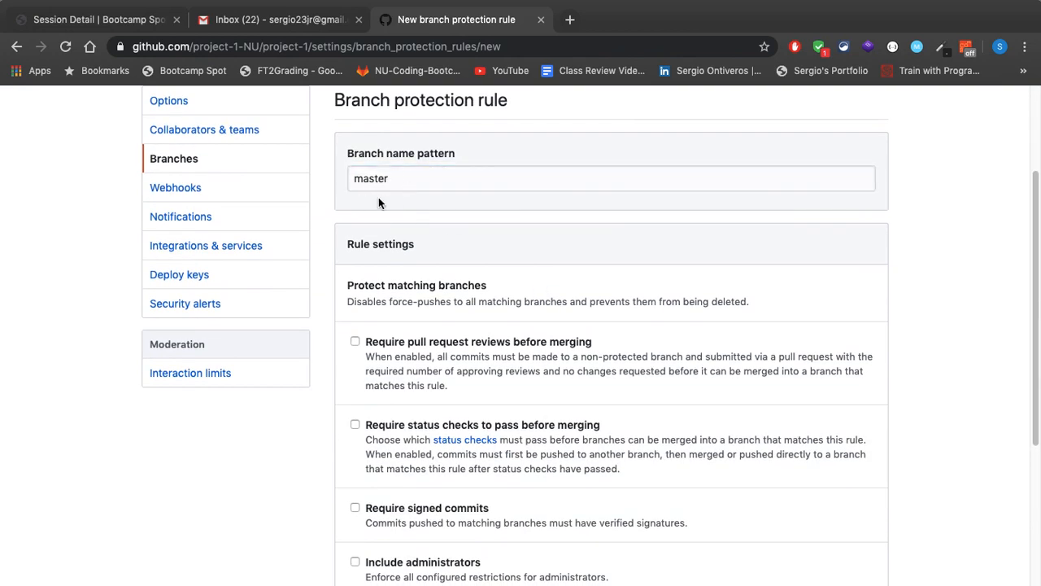
# Make the master rule require pull request reviews before merging, with 1 required approving review, and include administrators
pyautogui.scroll(-3, 429, 235)
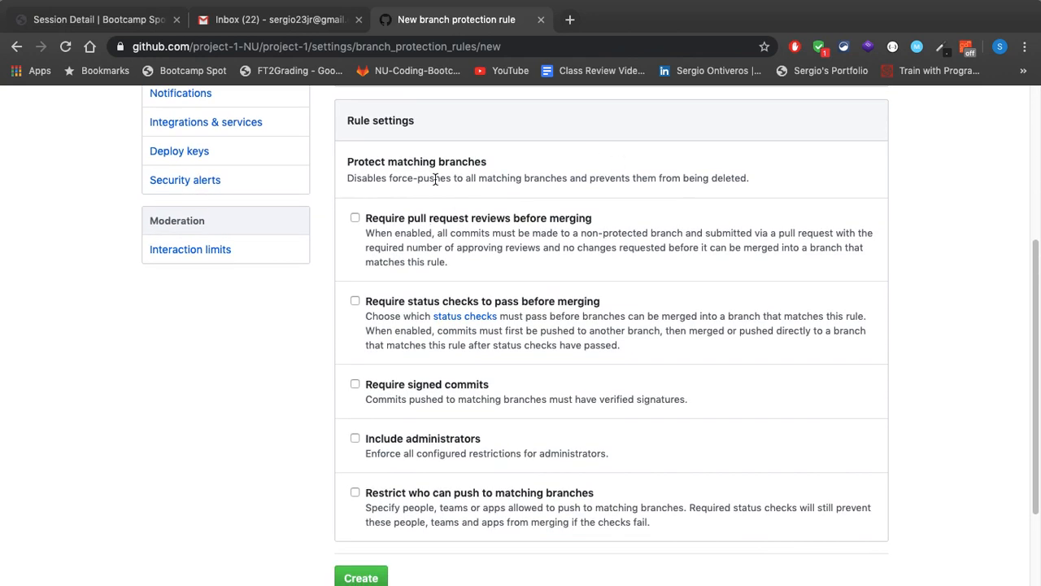
pyautogui.click(355, 219)
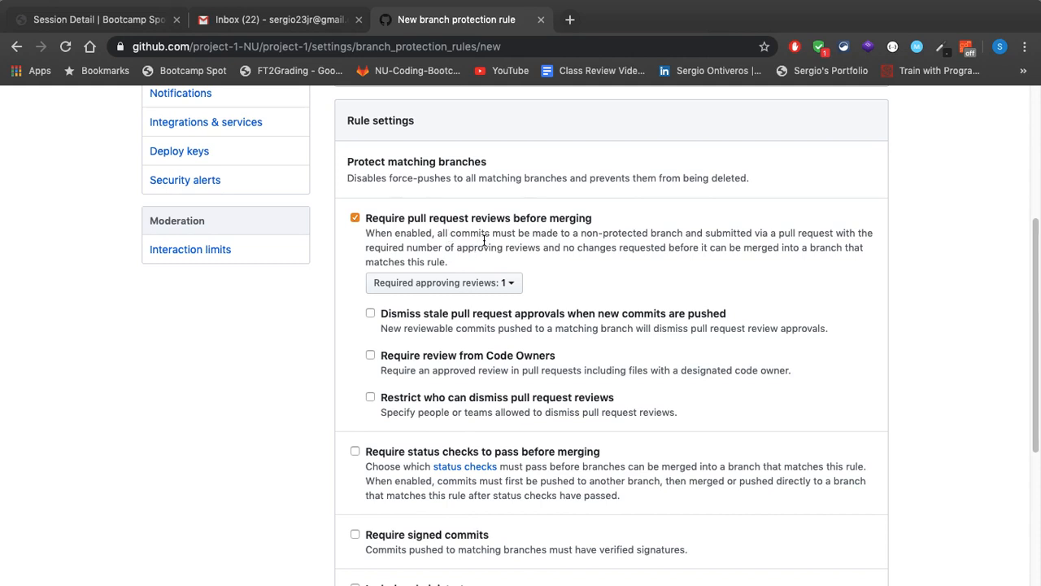
pyautogui.click(488, 284)
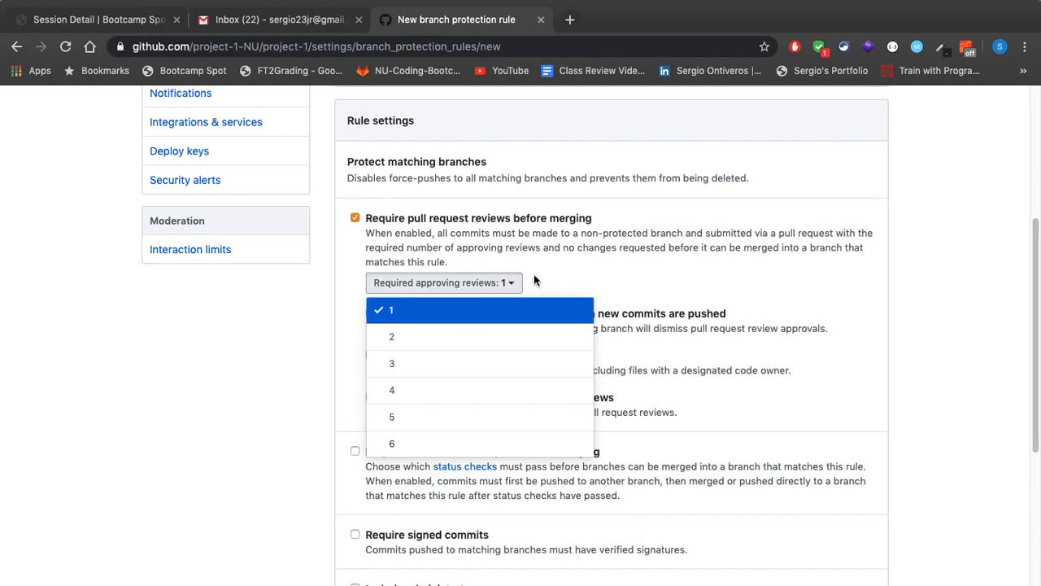
pyautogui.click(559, 280)
pyautogui.scroll(-2, 559, 280)
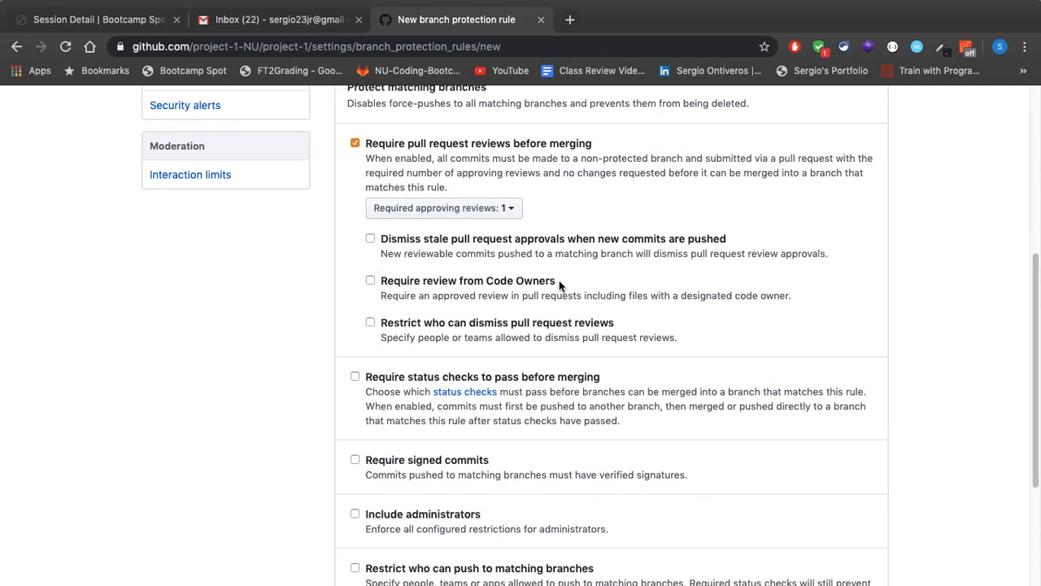
pyautogui.scroll(-5, 559, 280)
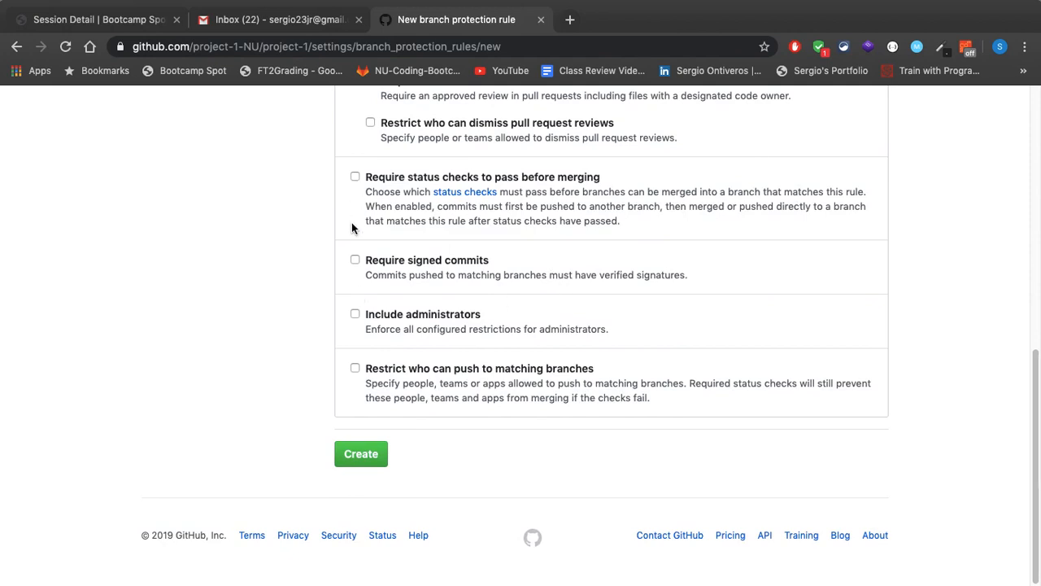
pyautogui.scroll(6, 352, 222)
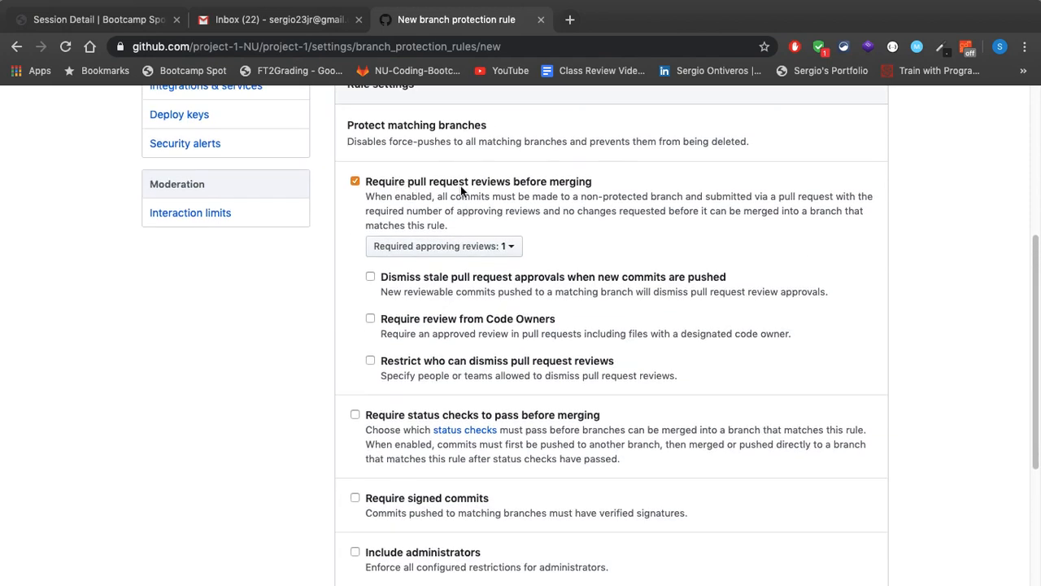
pyautogui.scroll(-5, 396, 248)
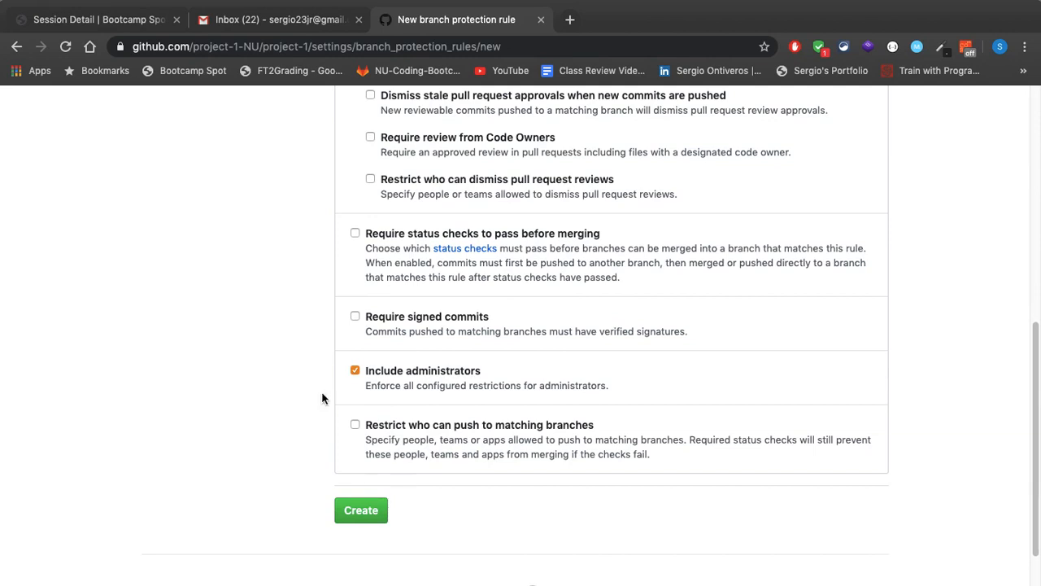
pyautogui.scroll(7, 342, 407)
pyautogui.scroll(6, 377, 378)
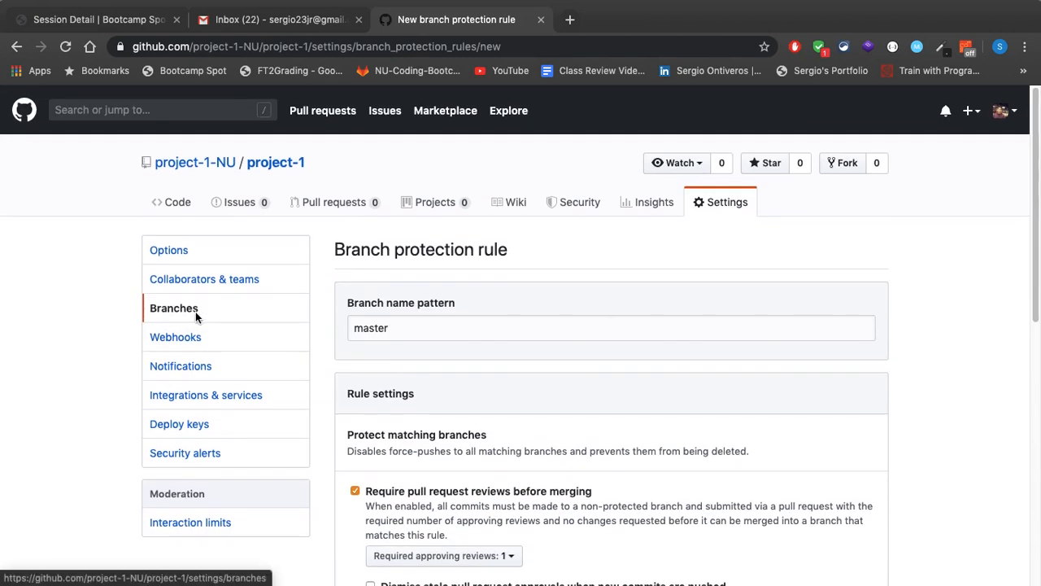
# Check the settings of the master branch protection rule and create the rule
pyautogui.scroll(-2, 506, 265)
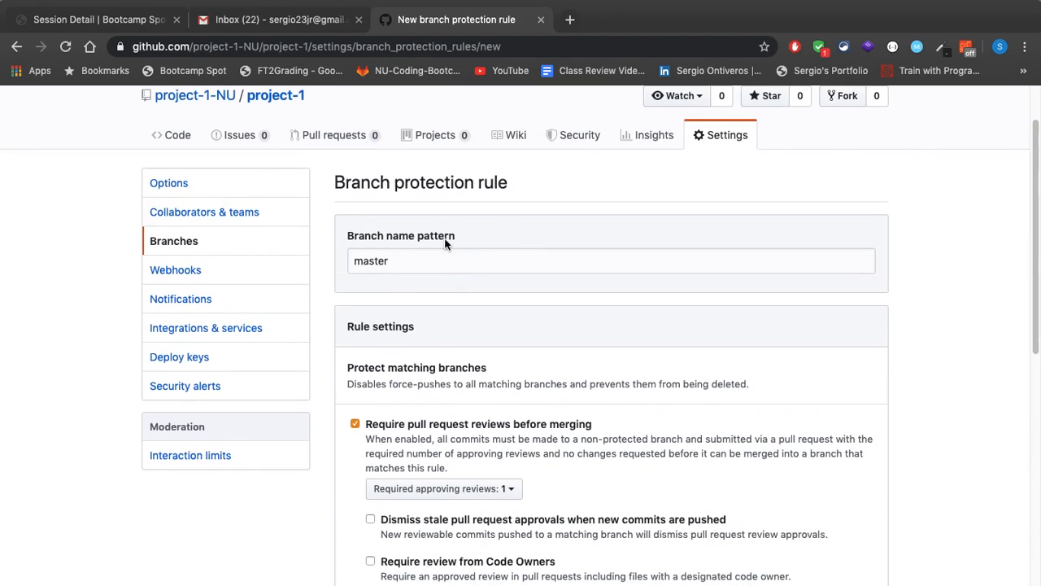
pyautogui.scroll(-5, 383, 244)
pyautogui.scroll(-2, 384, 256)
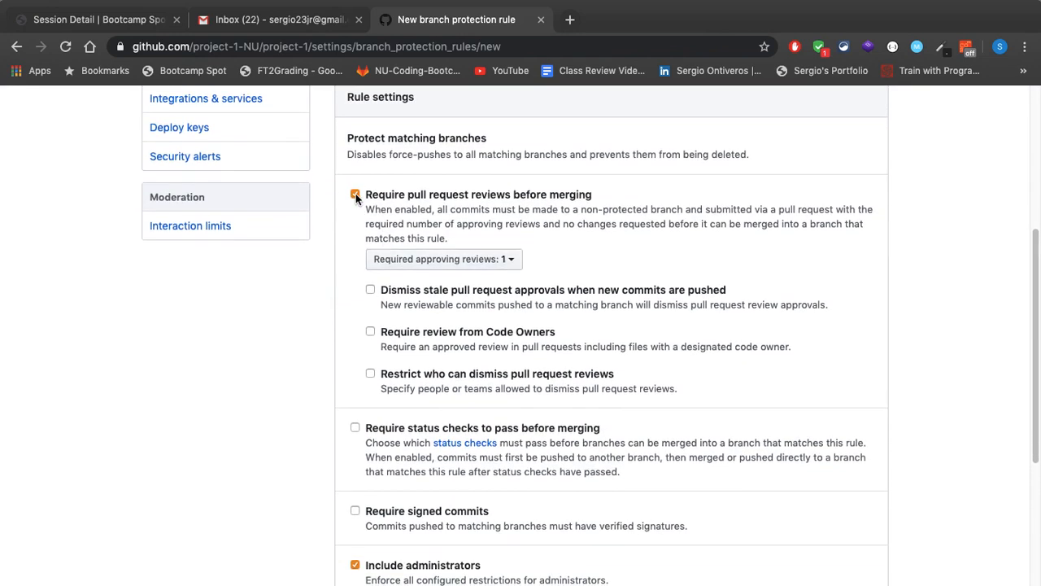
pyautogui.scroll(-5, 487, 203)
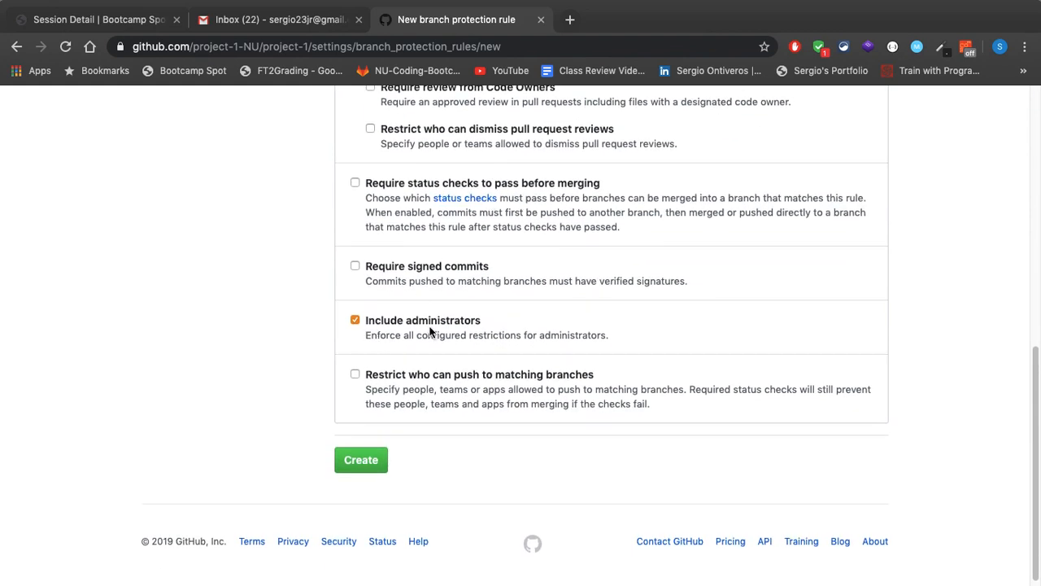
pyautogui.scroll(5, 431, 331)
pyautogui.scroll(-5, 432, 331)
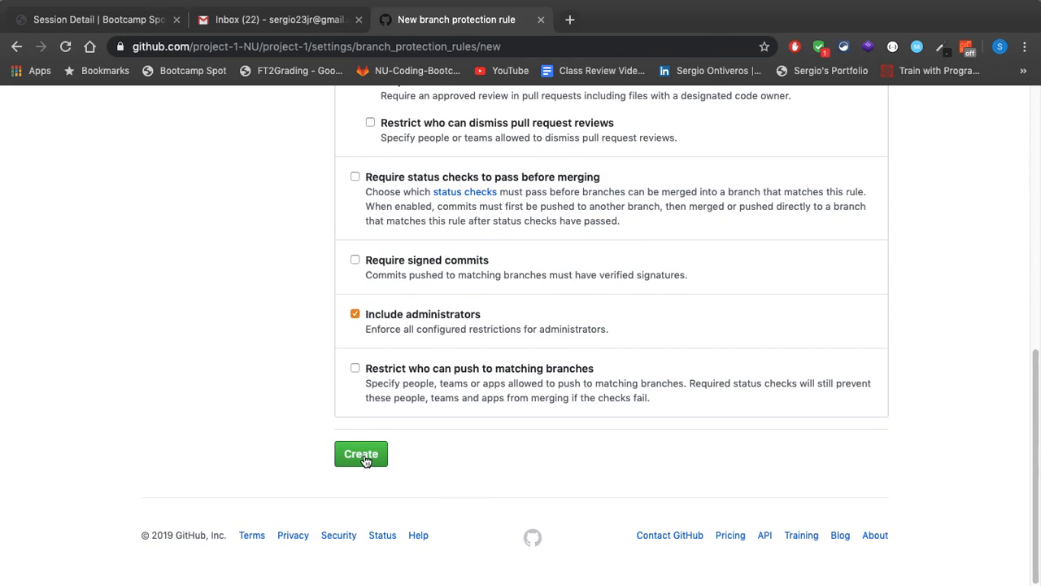
pyautogui.click(362, 457)
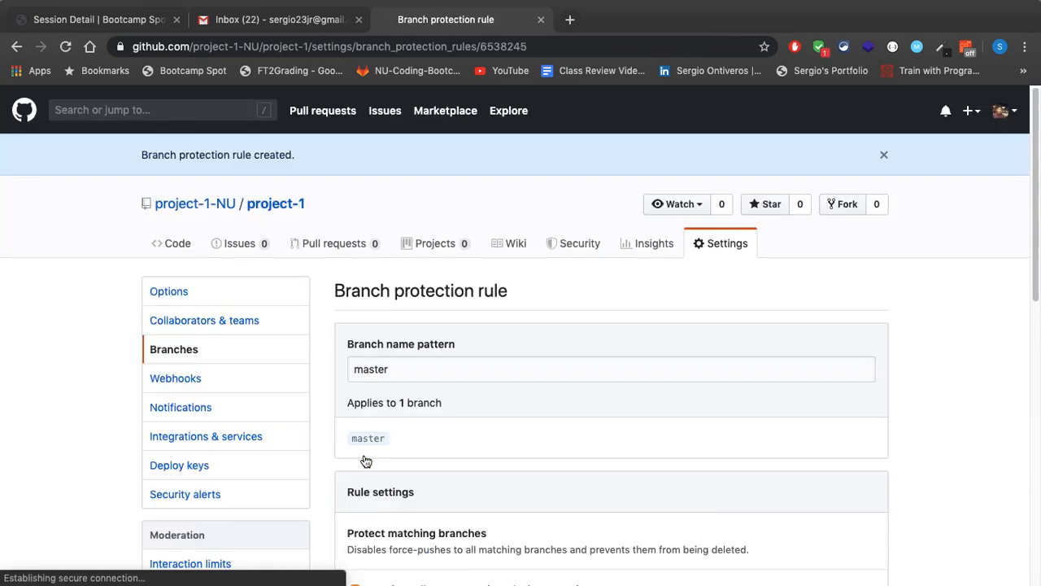
# Check the branch protection rules list in the repository's branch settings, and return to the project-1 code page
pyautogui.scroll(-3, 370, 325)
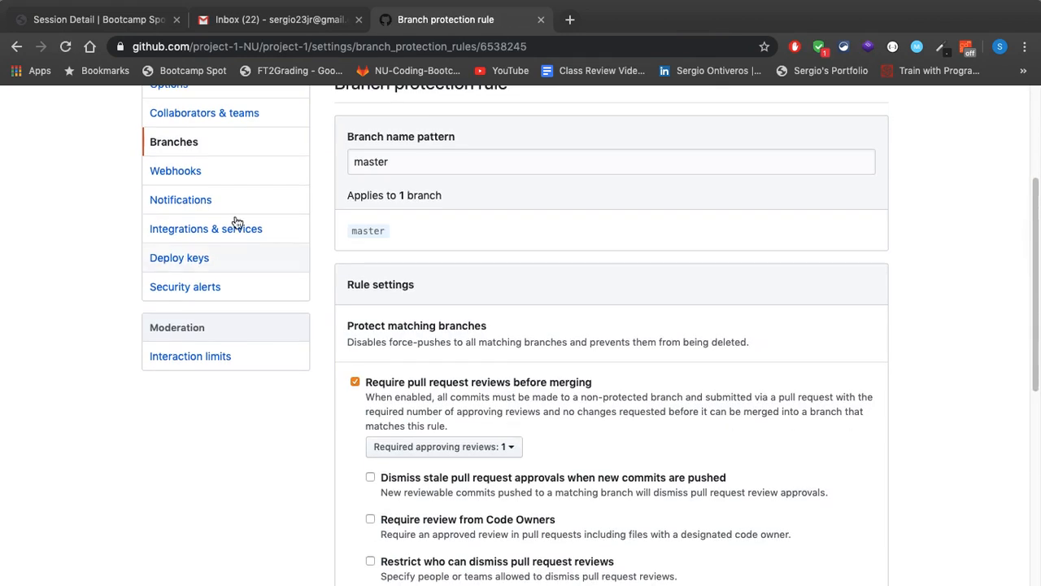
pyautogui.click(181, 142)
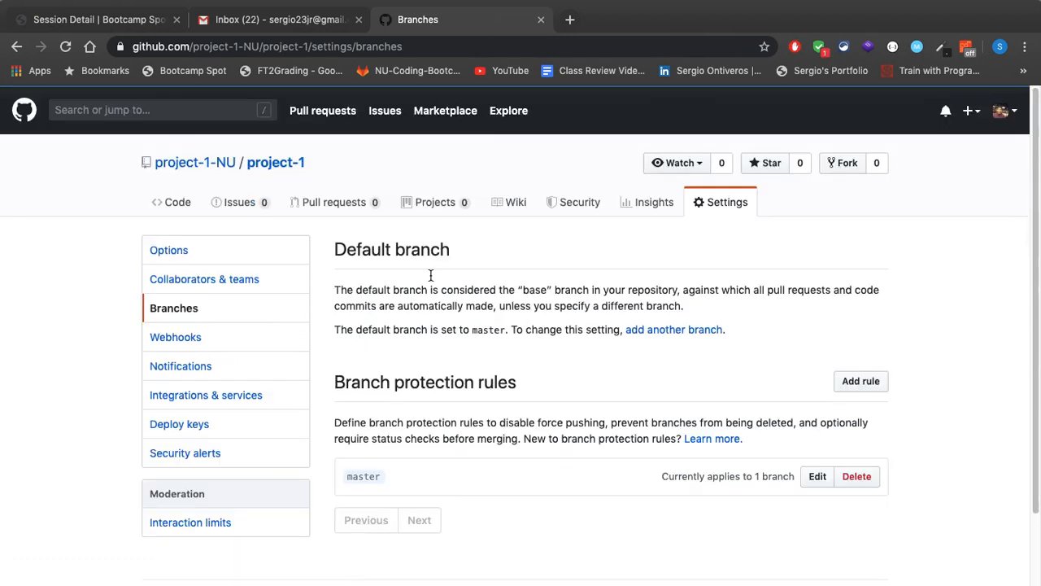
pyautogui.scroll(-2, 542, 409)
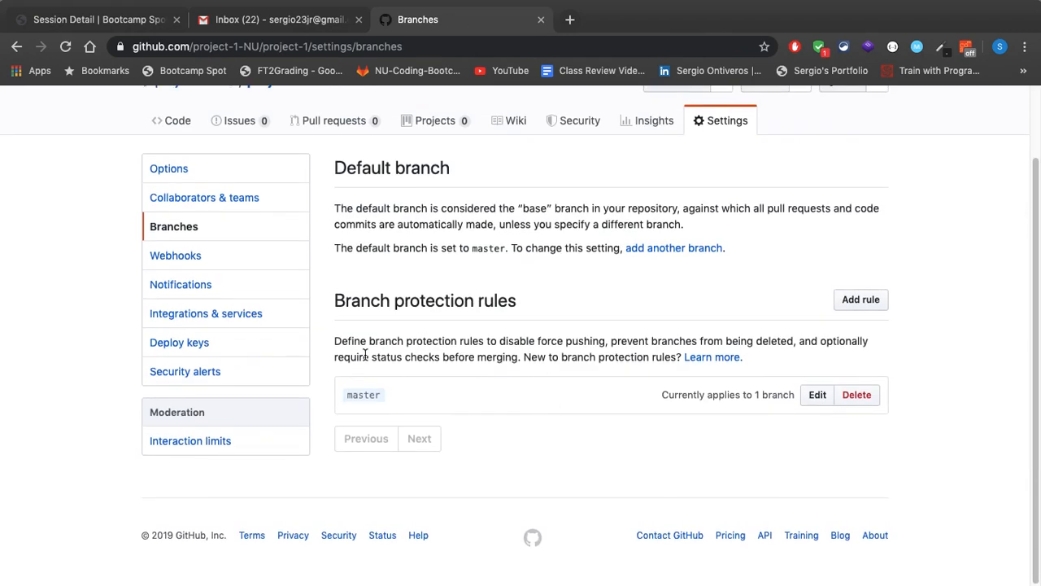
pyautogui.moveTo(334, 301); pyautogui.dragTo(526, 307)
pyautogui.click(523, 331)
pyautogui.scroll(2, 734, 279)
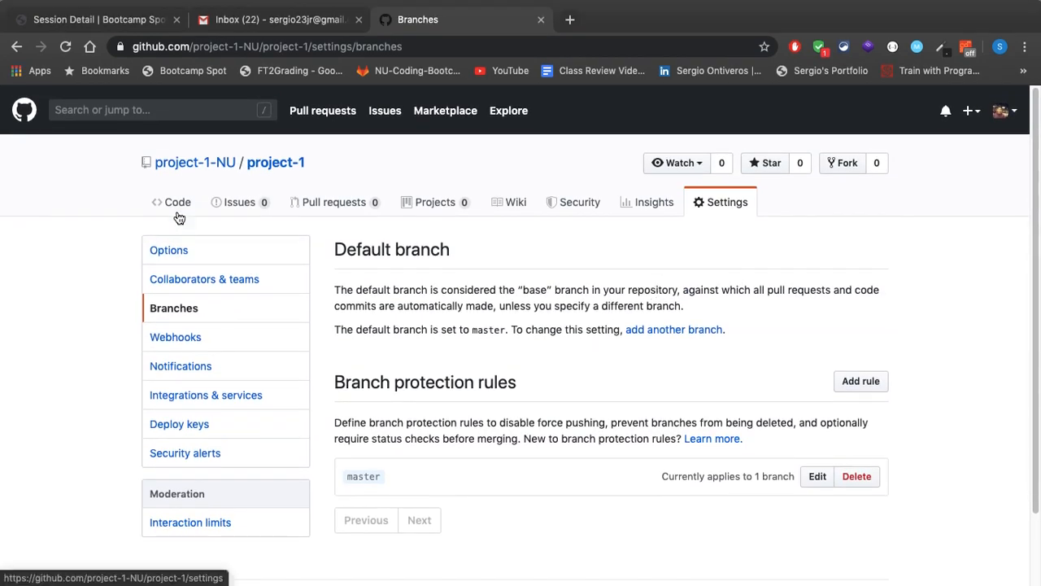
pyautogui.click(178, 207)
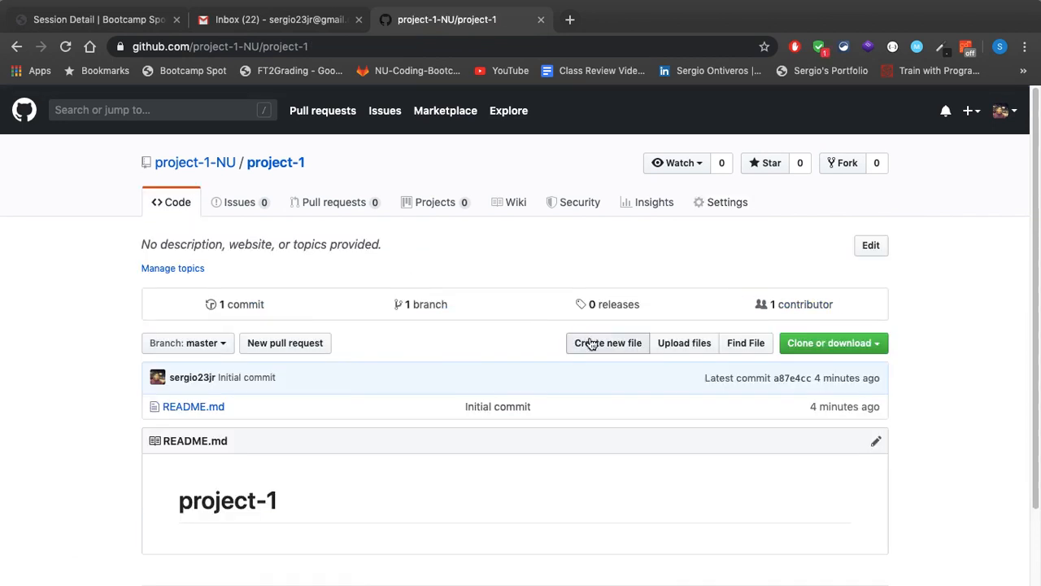